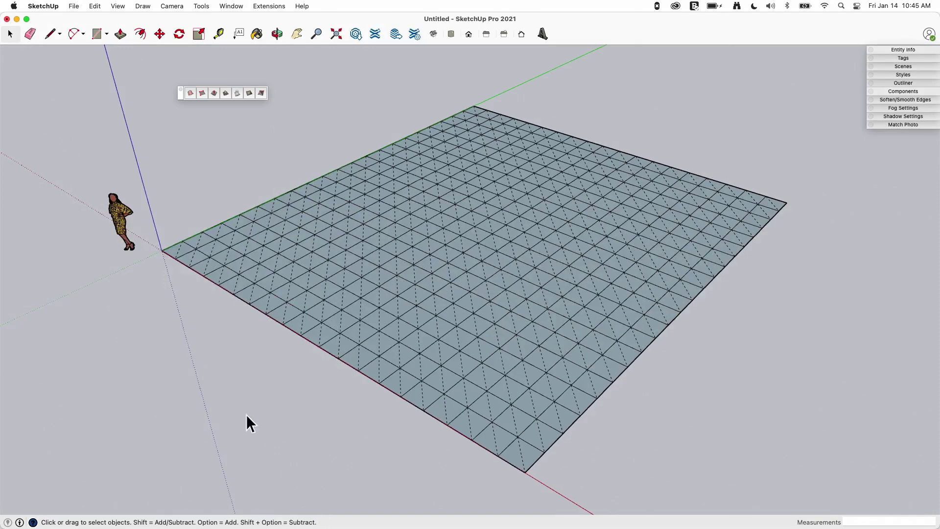
Step: Activate Smoove and browse View > Tool Palettes, closing it without changes
{"action": "middle_click_drag", "start_coordinate": [245, 415], "coordinate": [300, 134]}
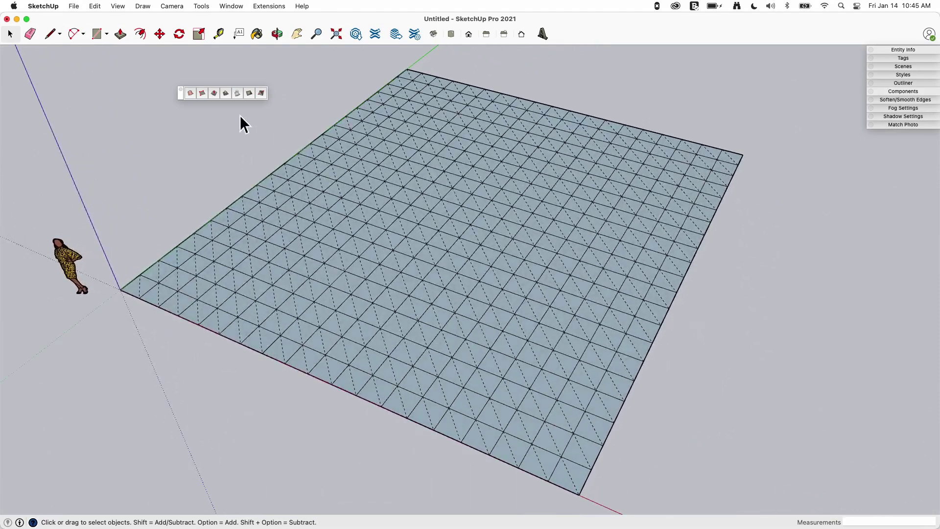
{"action": "left_click", "coordinate": [215, 93]}
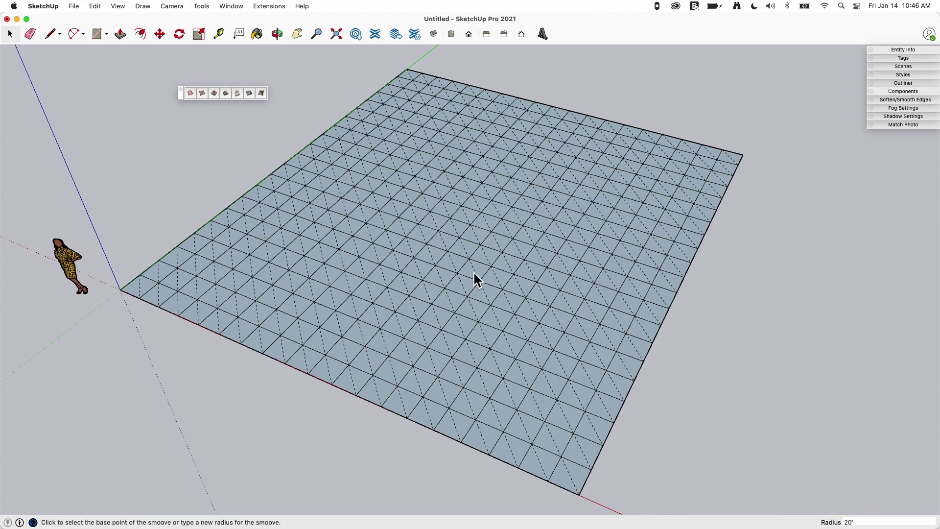
{"action": "left_click", "coordinate": [119, 6]}
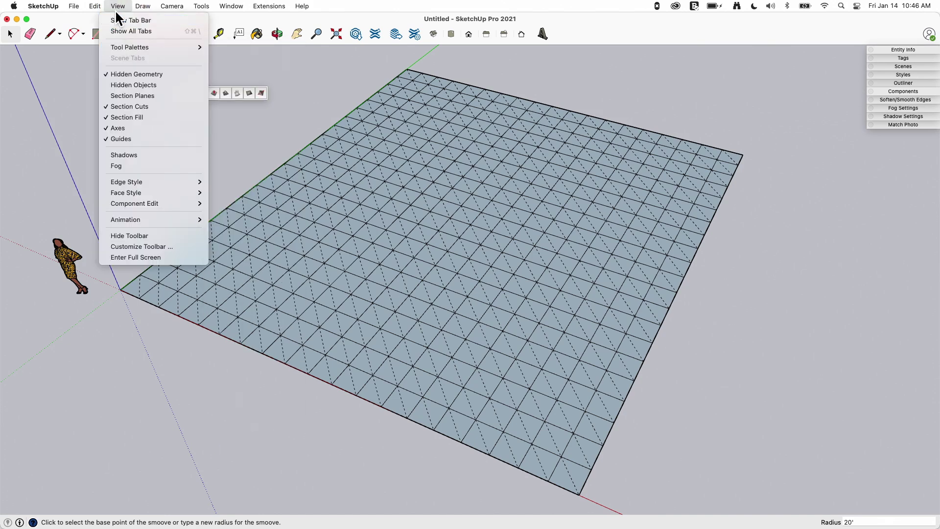
{"action": "mouse_move", "coordinate": [114, 46]}
{"action": "left_click", "coordinate": [283, 73]}
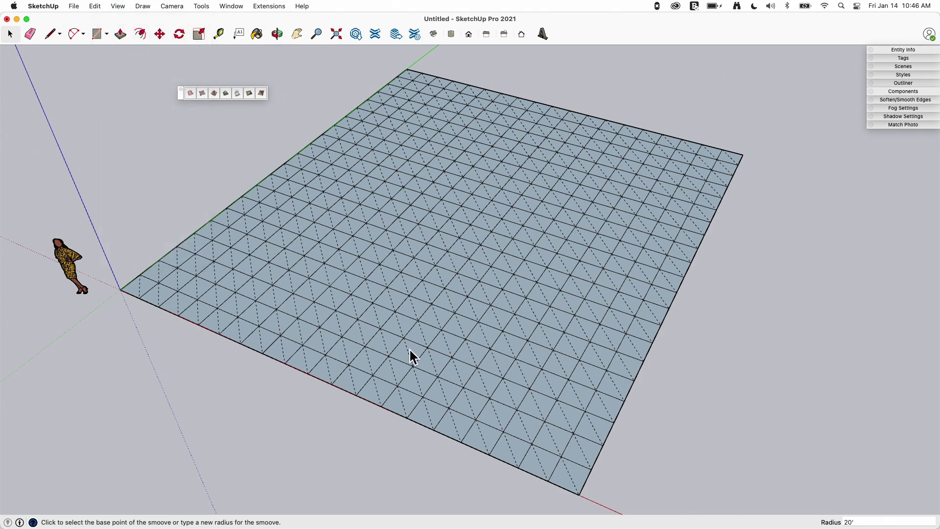
Step: Reorient the view of the flat grid and return to the Select tool
{"action": "middle_click_drag", "start_coordinate": [411, 355], "coordinate": [475, 339]}
{"action": "middle_click_drag", "start_coordinate": [424, 234], "coordinate": [210, 156]}
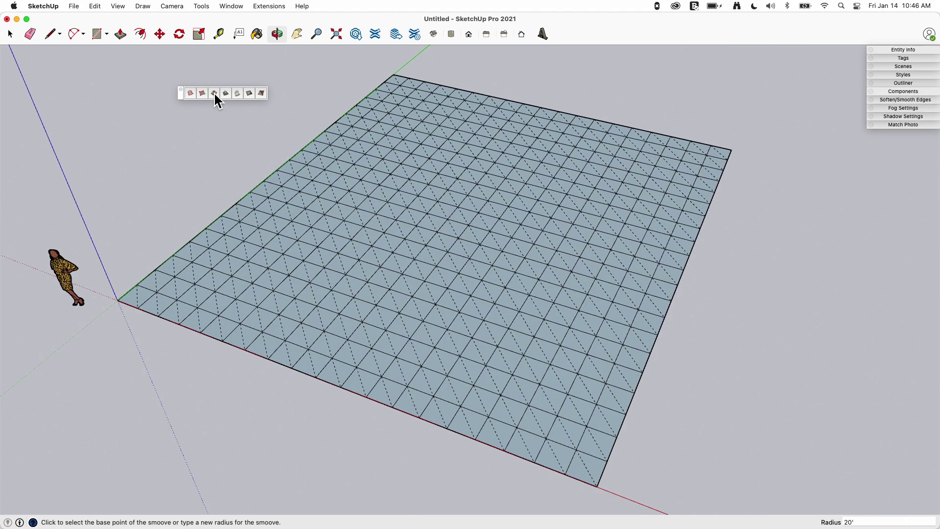
{"action": "middle_click_drag", "start_coordinate": [512, 258], "coordinate": [385, 119]}
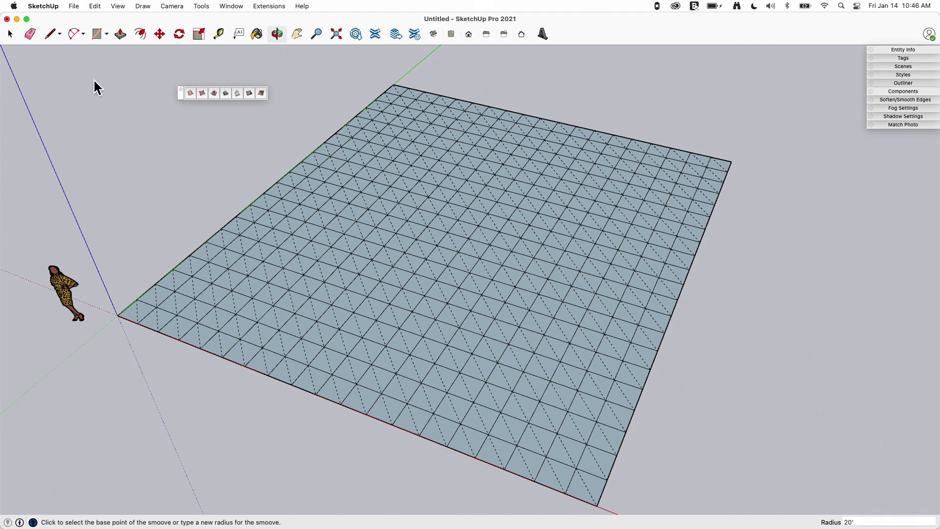
{"action": "left_click", "coordinate": [10, 35]}
Step: Select the sandbox mesh, enter its group for editing, and activate Smoove
{"action": "triple_click", "coordinate": [429, 289]}
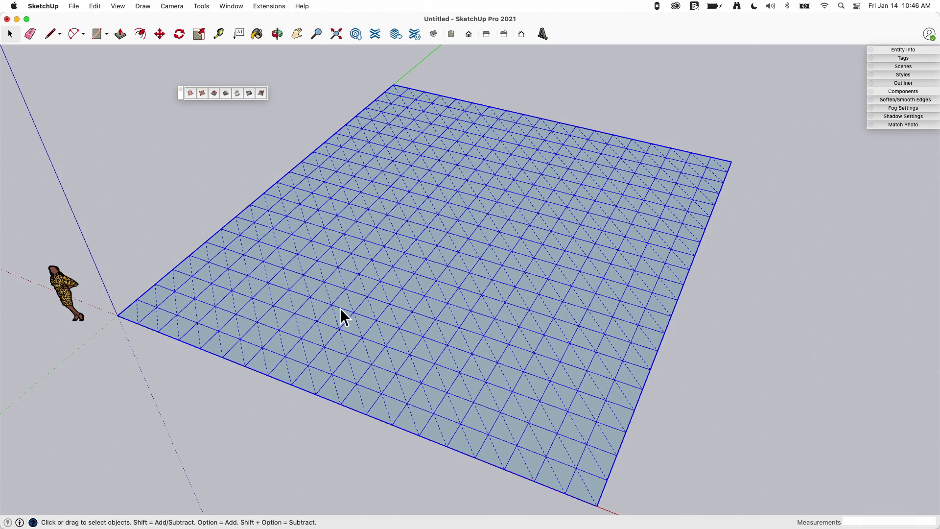
{"action": "double_click", "coordinate": [416, 222]}
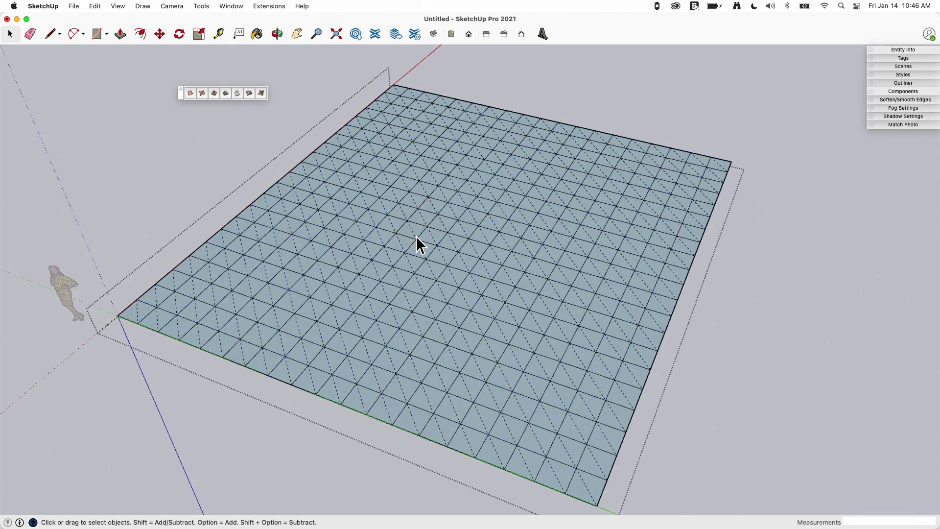
{"action": "left_click", "coordinate": [383, 240]}
{"action": "left_click", "coordinate": [353, 216]}
{"action": "left_click", "coordinate": [206, 147]}
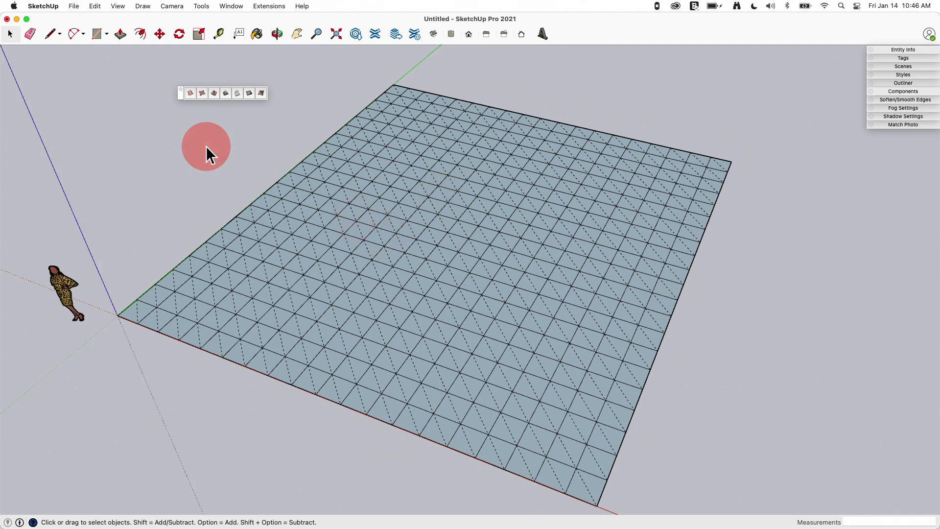
{"action": "double_click", "coordinate": [321, 239]}
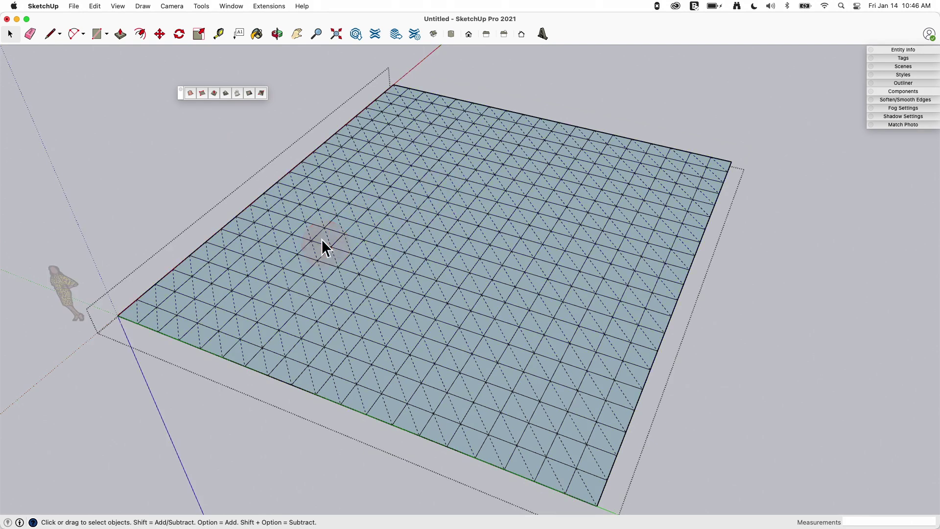
{"action": "left_click", "coordinate": [214, 93]}
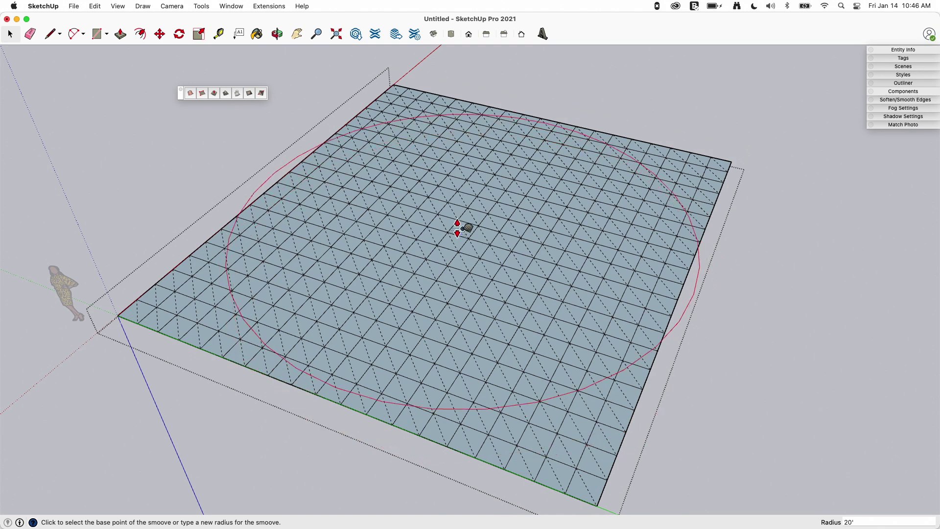
Step: Start a trial Smoove dome at the grid centre and vary its height
{"action": "left_click", "coordinate": [458, 233]}
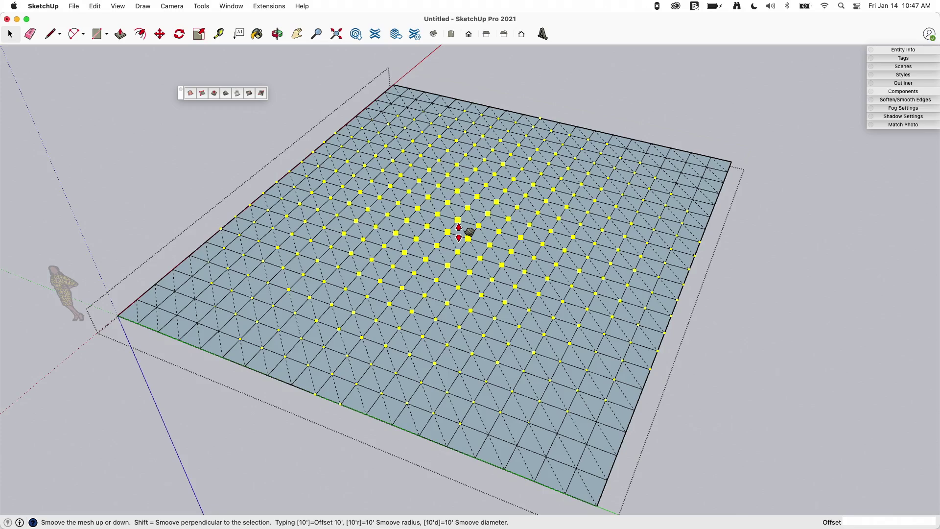
{"action": "left_click_drag", "start_coordinate": [469, 231], "coordinate": [436, 229]}
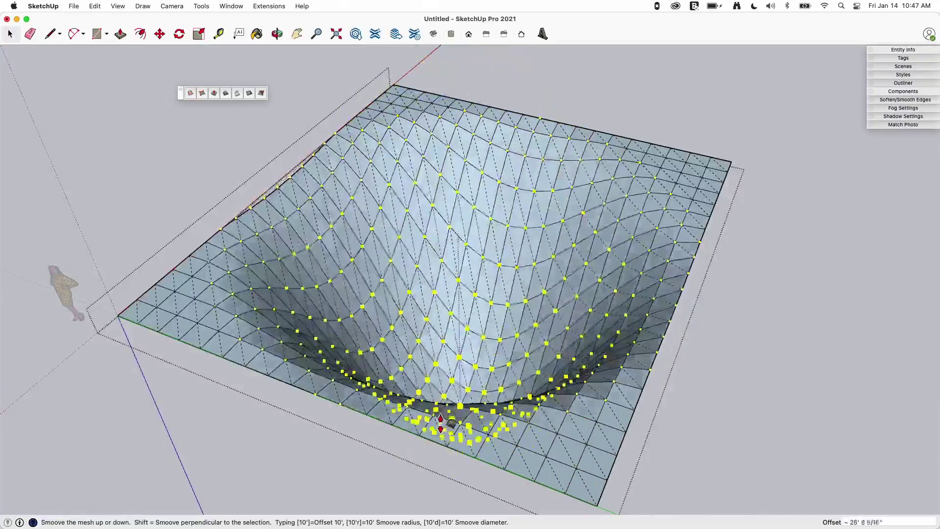
{"action": "left_click_drag", "start_coordinate": [441, 424], "coordinate": [432, 339]}
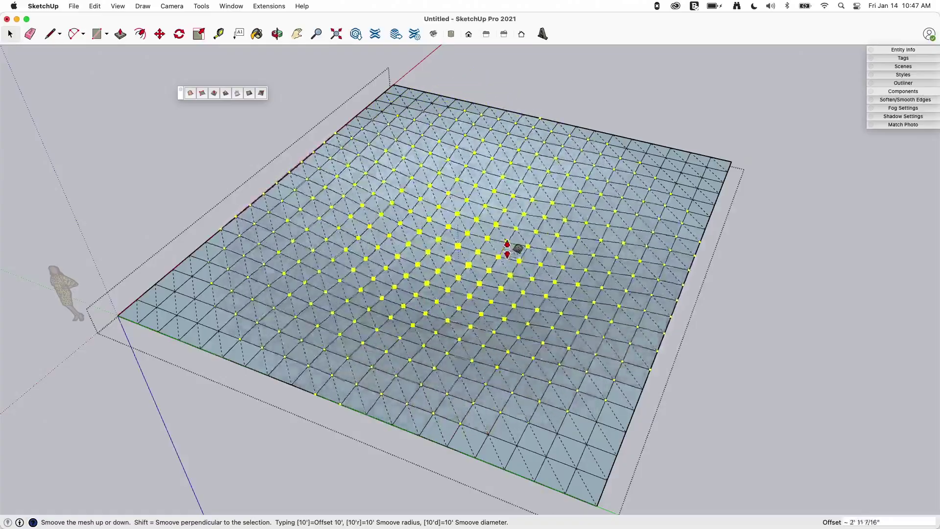
{"action": "left_click_drag", "start_coordinate": [514, 113], "coordinate": [581, 103]}
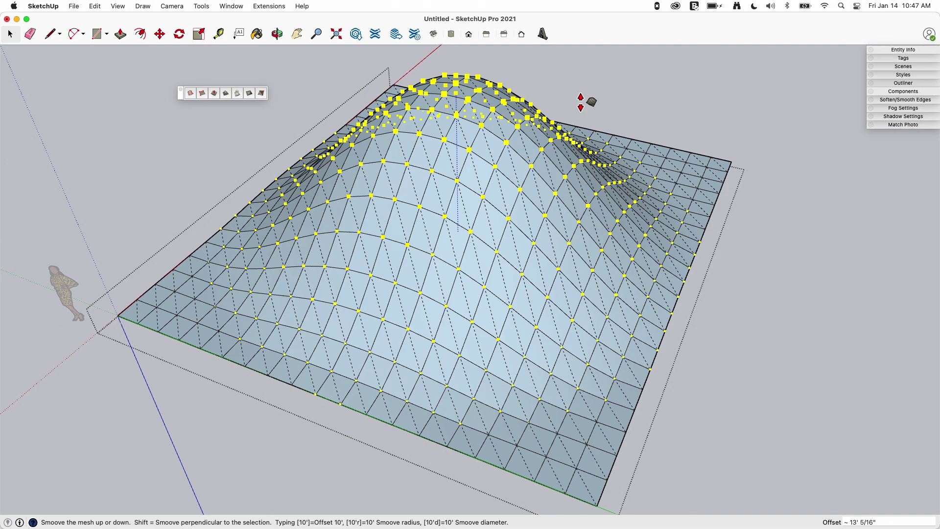
{"action": "left_click_drag", "start_coordinate": [581, 102], "coordinate": [538, 200]}
Step: Cancel the trial dome, set a 12' Smoove radius, and cancel another trial mound
{"action": "key", "text": "Escape"}
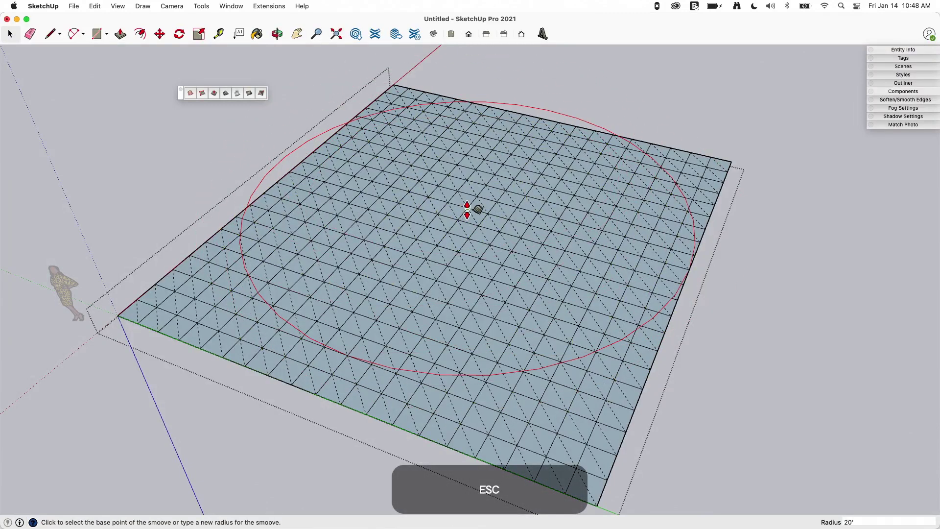
{"action": "type", "text": "12'"}
{"action": "key", "text": "Return"}
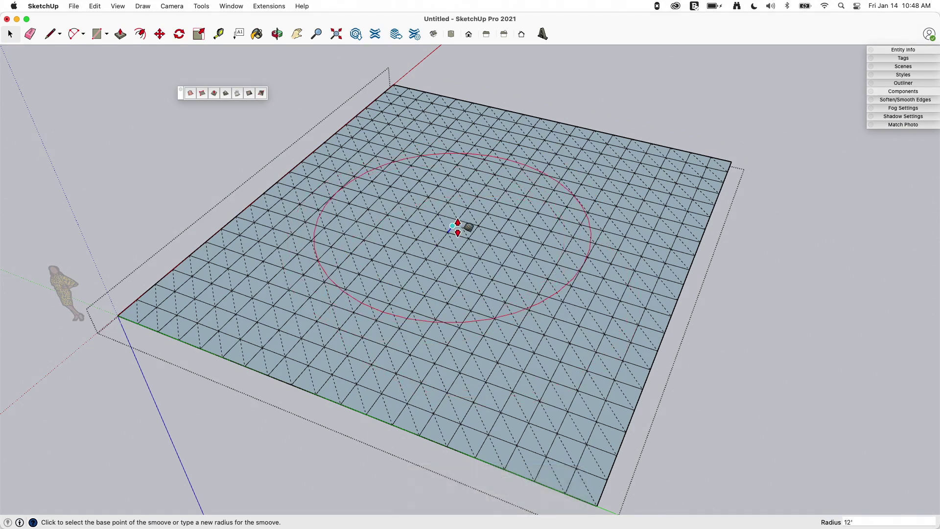
{"action": "left_click", "coordinate": [458, 228]}
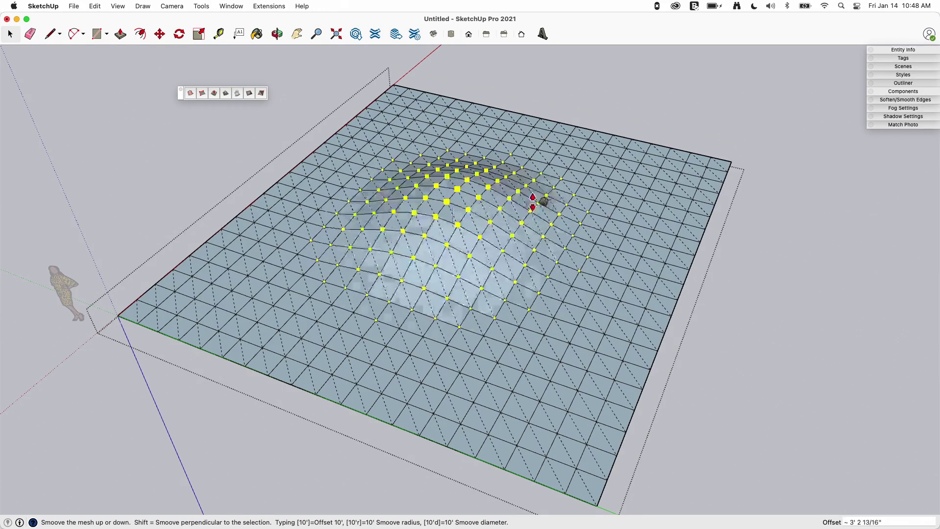
{"action": "middle_click_drag", "start_coordinate": [591, 269], "coordinate": [622, 228]}
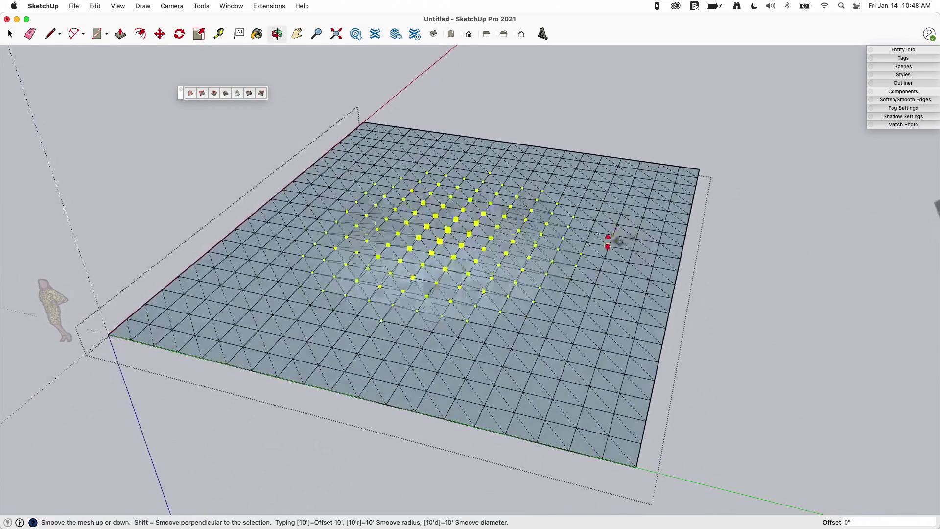
{"action": "key", "text": "Escape"}
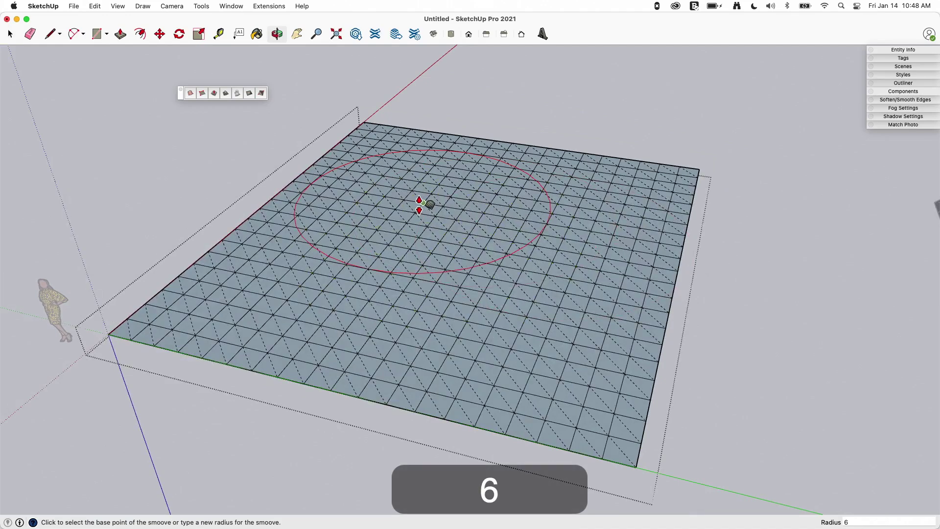
Step: Raise a smaller hill at the back-left of the grid with a 24 offset
{"action": "left_click", "coordinate": [409, 171]}
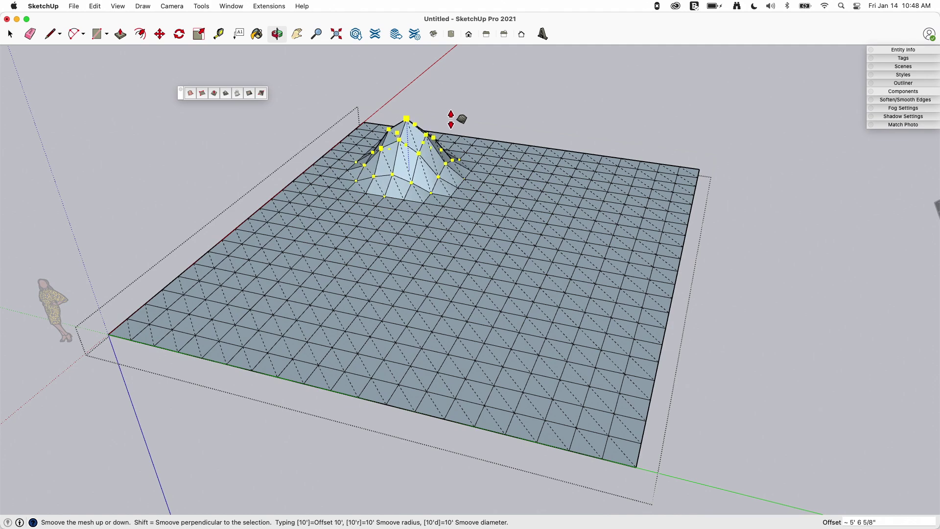
{"action": "type", "text": "24"}
{"action": "key", "text": "Return"}
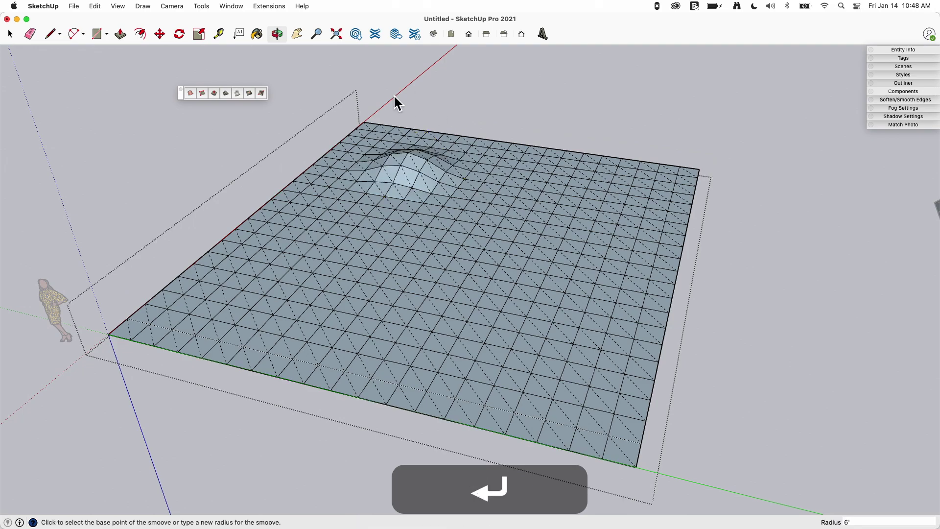
{"action": "scroll", "coordinate": [431, 147], "scroll_direction": "up", "scroll_amount": 5}
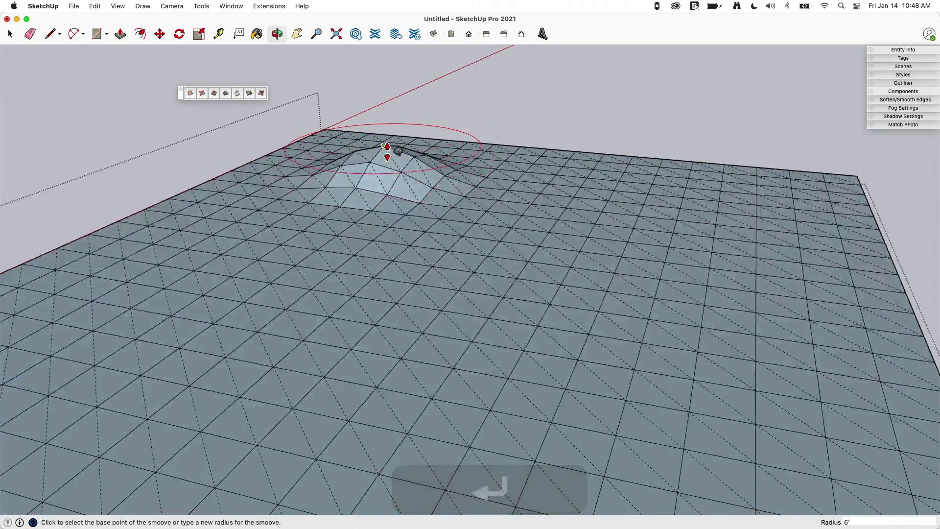
{"action": "middle_click_drag", "start_coordinate": [385, 195], "coordinate": [379, 140]}
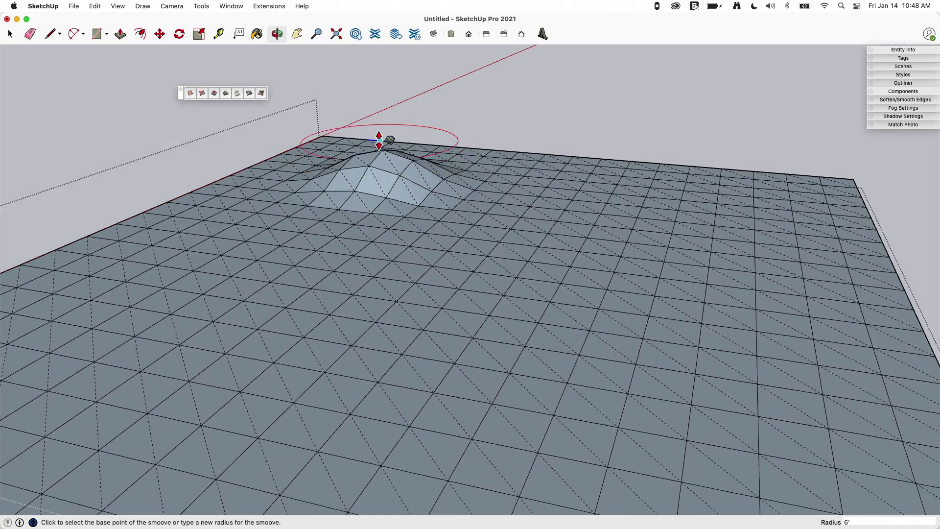
Step: Raise a taller hill on the right with a 48 offset and check both hills
{"action": "scroll", "coordinate": [556, 178], "scroll_direction": "down", "scroll_amount": 3}
{"action": "left_click", "coordinate": [619, 183]}
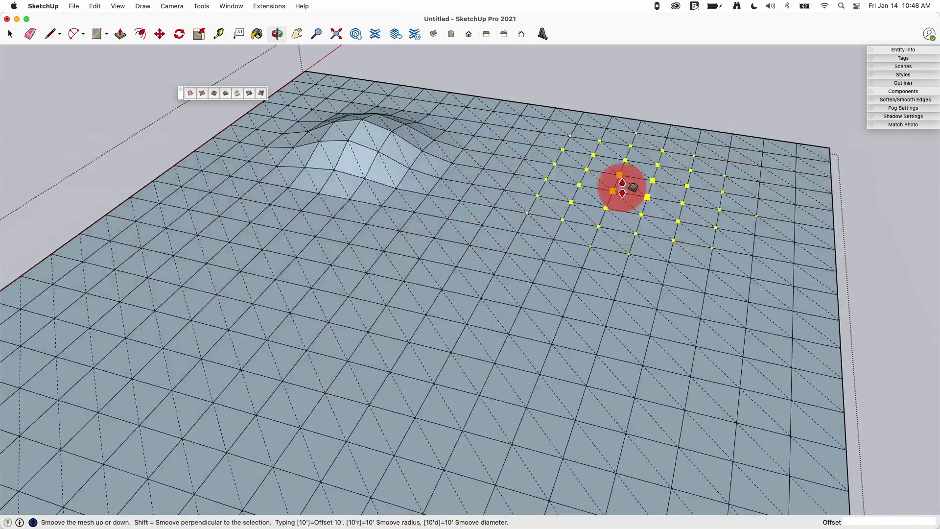
{"action": "scroll", "coordinate": [620, 157], "scroll_direction": "up", "scroll_amount": 2}
{"action": "type", "text": "4"}
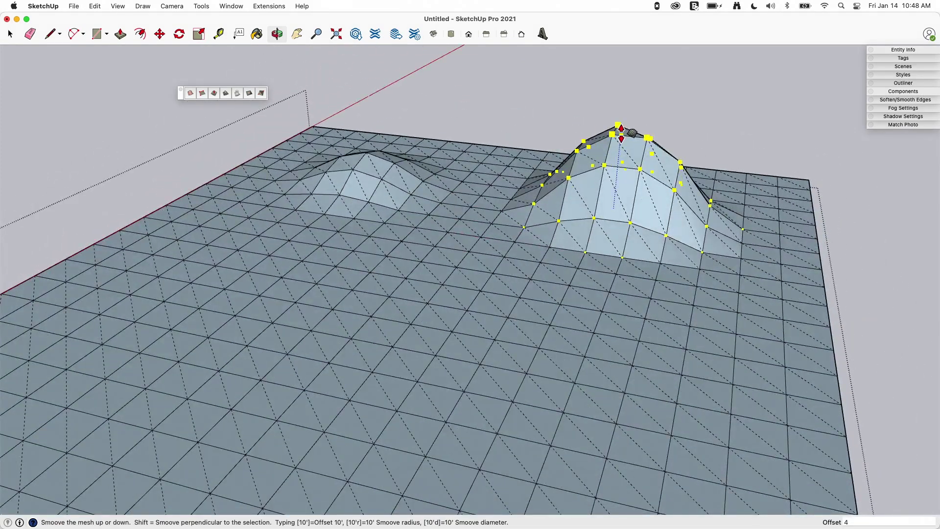
{"action": "type", "text": "8"}
{"action": "key", "text": "Return"}
{"action": "middle_click_drag", "start_coordinate": [632, 130], "coordinate": [586, 208]}
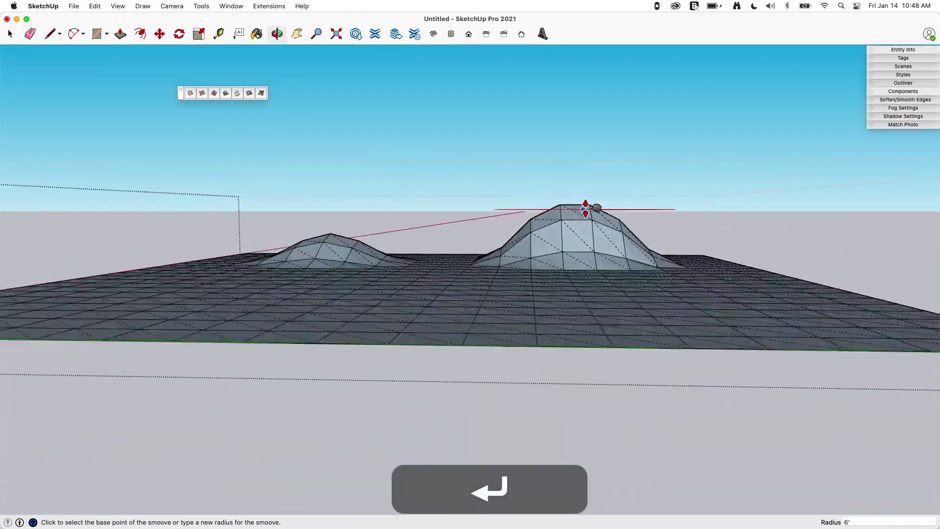
{"action": "middle_click_drag", "start_coordinate": [336, 237], "coordinate": [522, 360]}
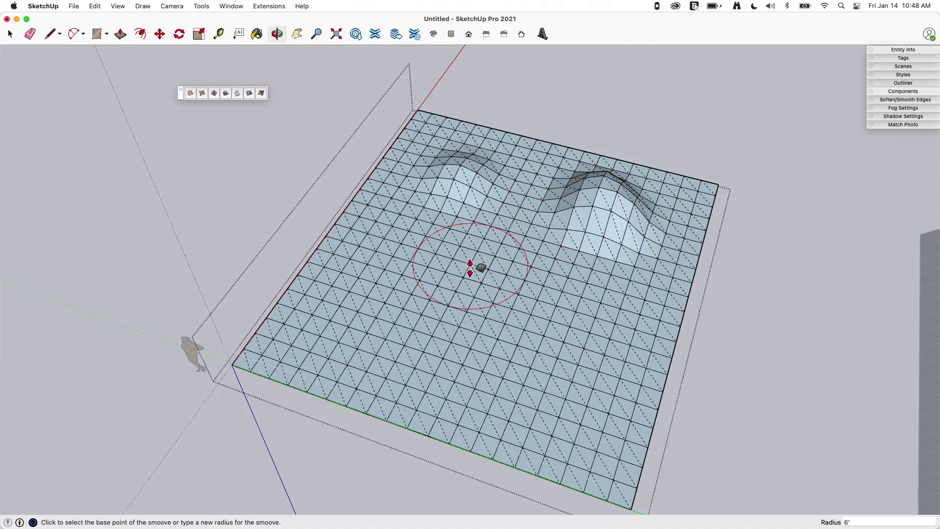
Step: Try a tall pointed peak at the front-left, then undo it with Cmd+Z
{"action": "middle_click_drag", "start_coordinate": [472, 266], "coordinate": [399, 268]}
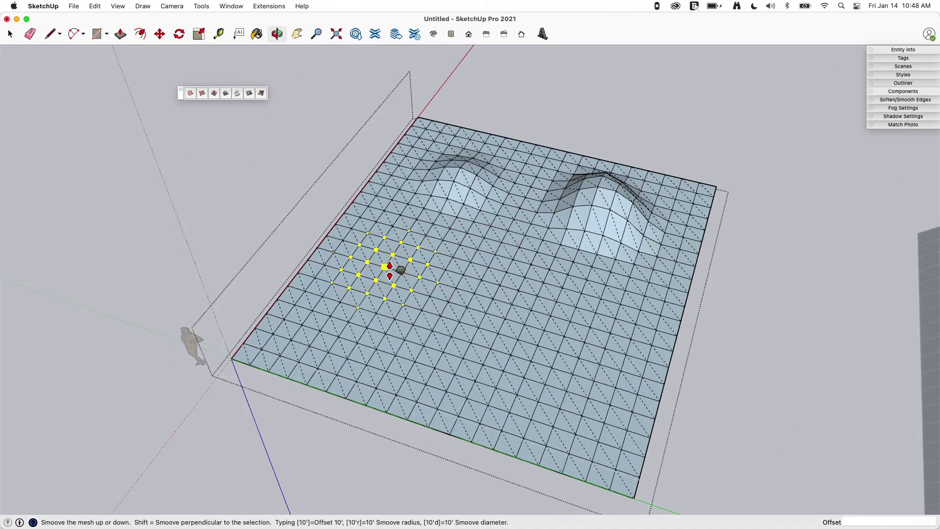
{"action": "left_click", "coordinate": [391, 271]}
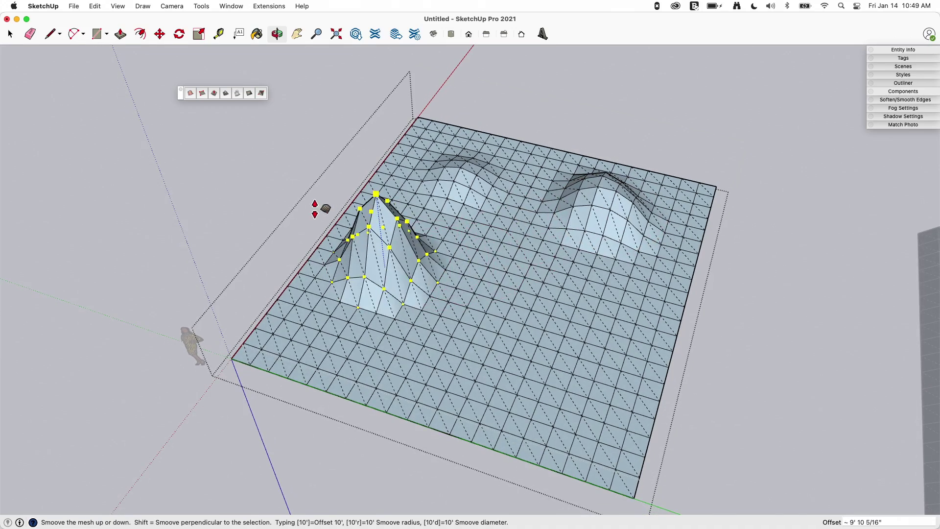
{"action": "left_click", "coordinate": [264, 234]}
{"action": "middle_click_drag", "start_coordinate": [264, 235], "coordinate": [499, 312]}
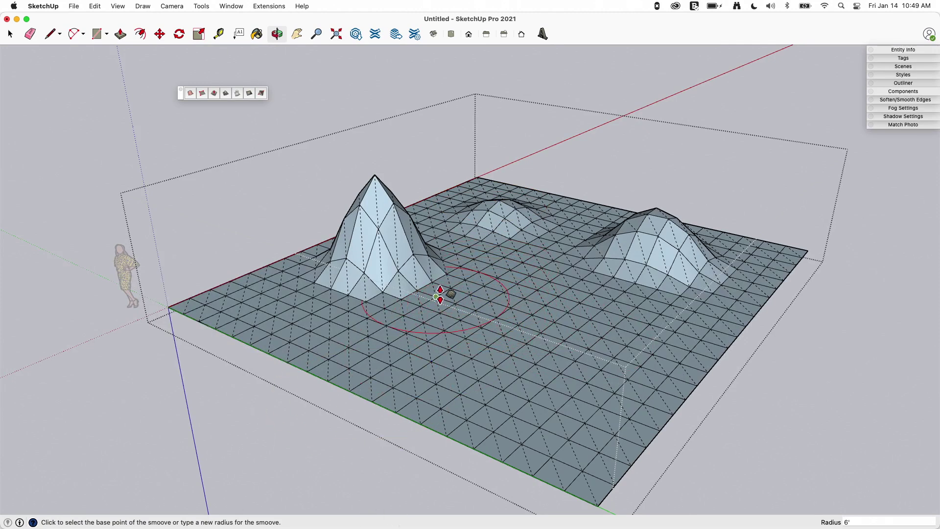
{"action": "key", "text": "super+z"}
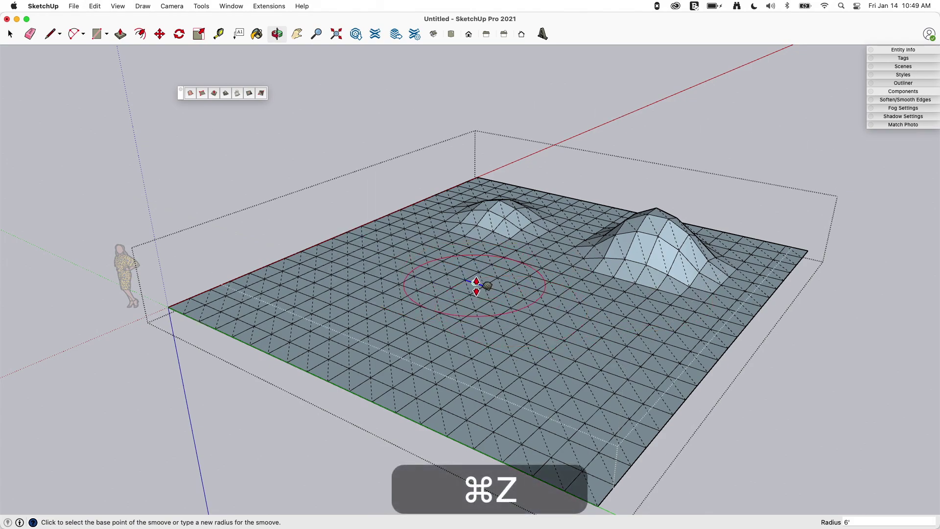
Step: Raise the trough and several points along the line between the two hills
{"action": "scroll", "coordinate": [549, 225], "scroll_direction": "up", "scroll_amount": 5}
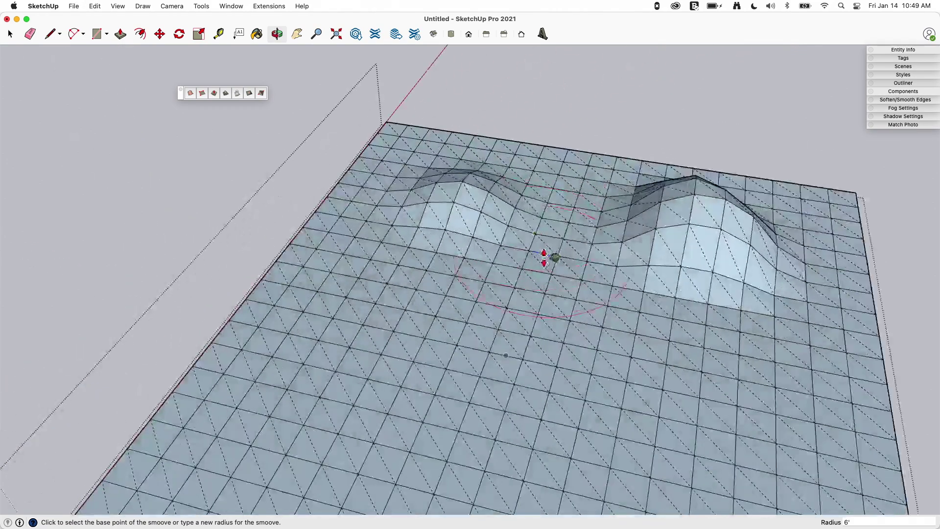
{"action": "left_click", "coordinate": [565, 225]}
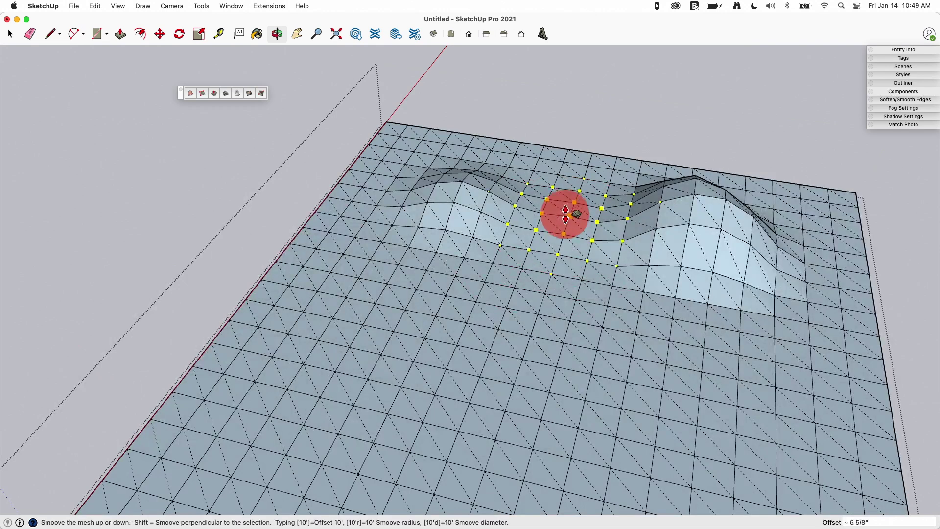
{"action": "left_click", "coordinate": [564, 194]}
{"action": "left_click", "coordinate": [511, 191]}
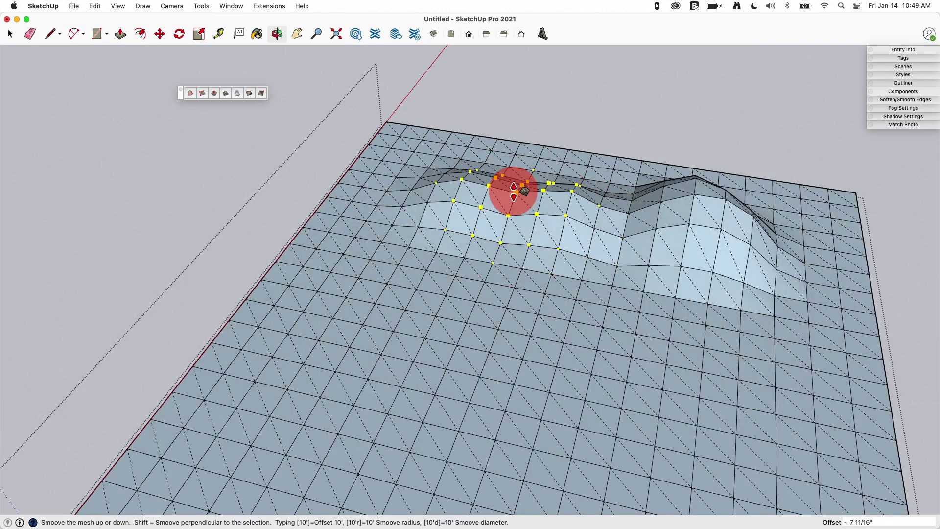
{"action": "left_click", "coordinate": [511, 185]}
{"action": "left_click", "coordinate": [624, 193]}
{"action": "left_click", "coordinate": [629, 191]}
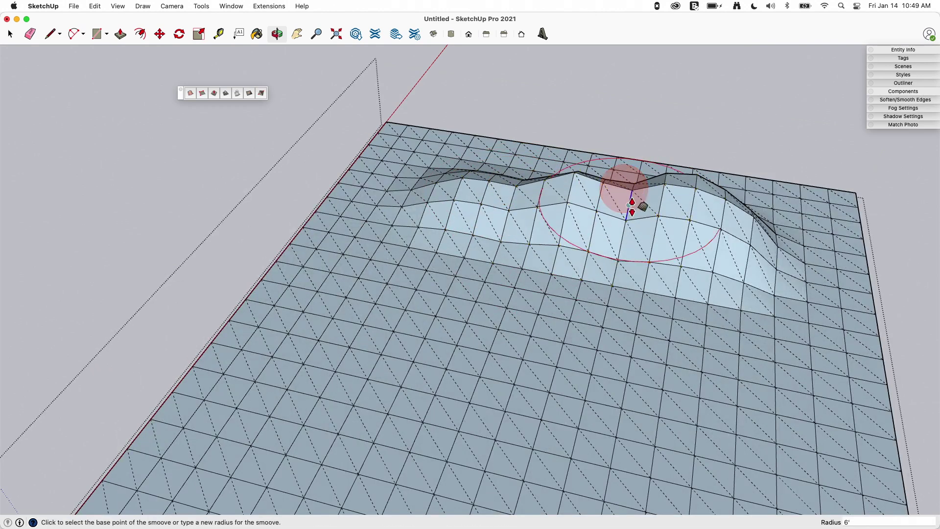
{"action": "left_click", "coordinate": [692, 258]}
{"action": "left_click", "coordinate": [592, 323]}
{"action": "left_click", "coordinate": [688, 325]}
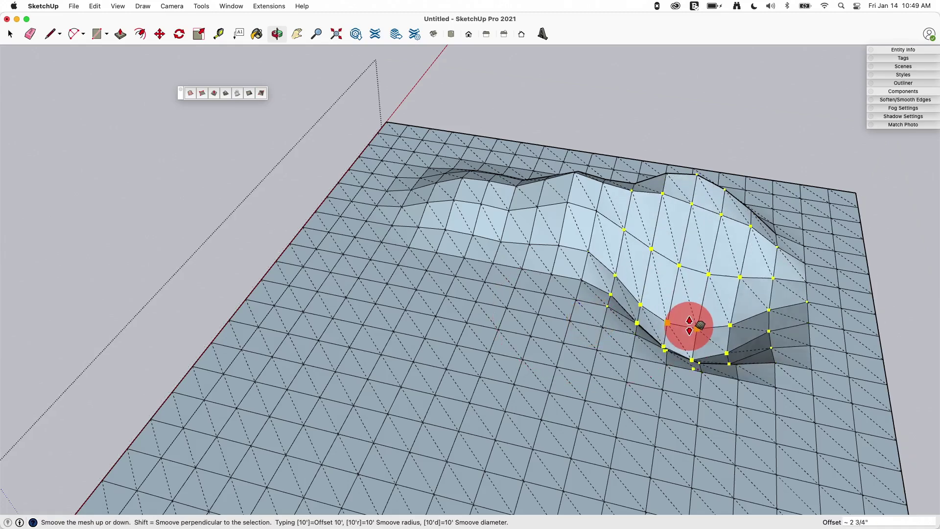
{"action": "left_click", "coordinate": [688, 314]}
{"action": "left_click", "coordinate": [661, 346]}
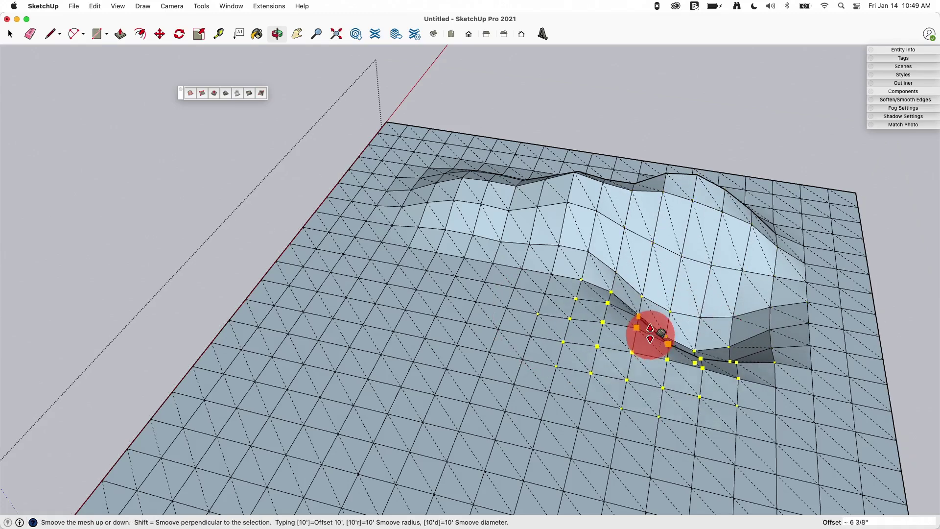
{"action": "left_click", "coordinate": [636, 317]}
Step: Raise the ridge crest higher and add a hump on the right shoulder
{"action": "left_click", "coordinate": [583, 268]}
{"action": "middle_click_drag", "start_coordinate": [583, 268], "coordinate": [584, 388]}
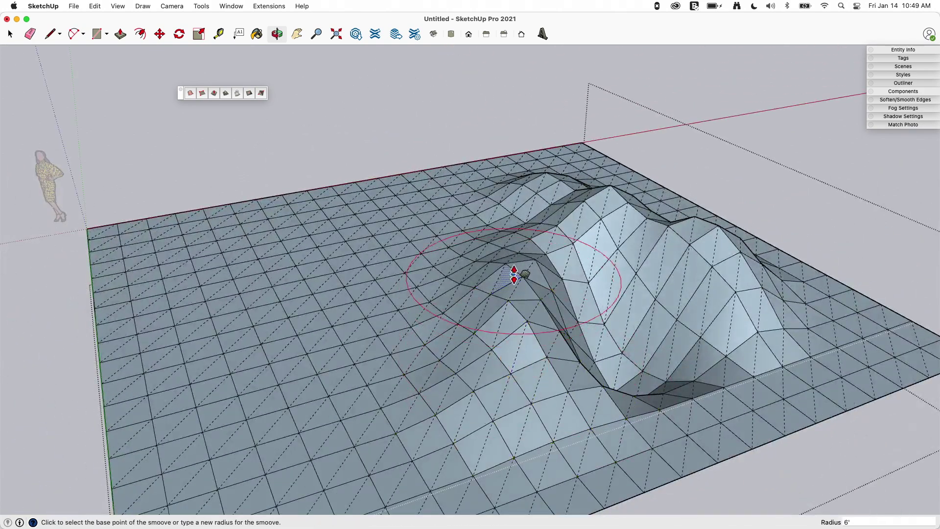
{"action": "left_click", "coordinate": [542, 231]}
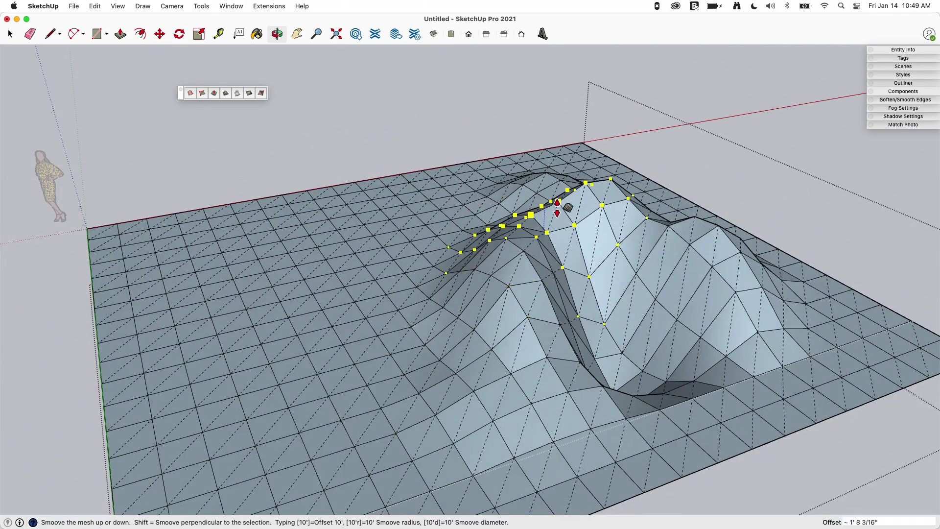
{"action": "left_click", "coordinate": [558, 207]}
{"action": "left_click", "coordinate": [758, 332]}
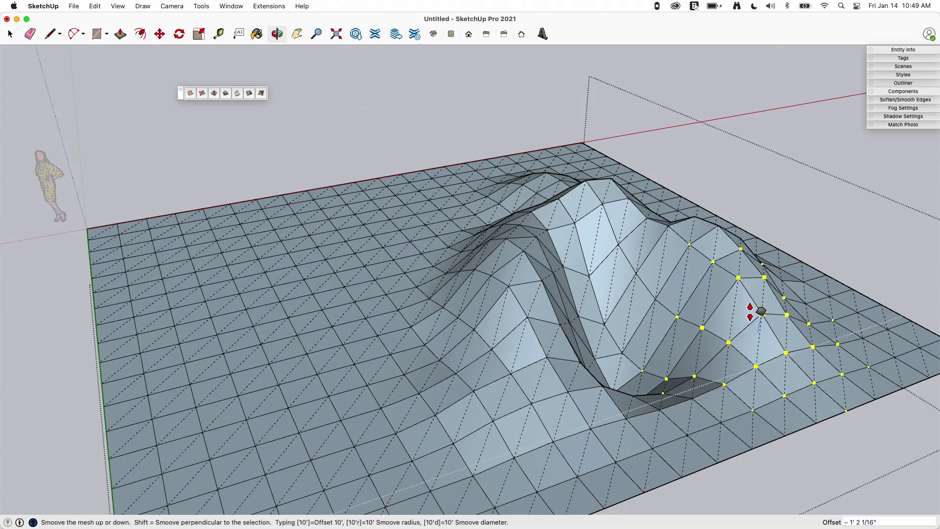
{"action": "left_click", "coordinate": [715, 229]}
{"action": "middle_click_drag", "start_coordinate": [716, 275], "coordinate": [206, 139]}
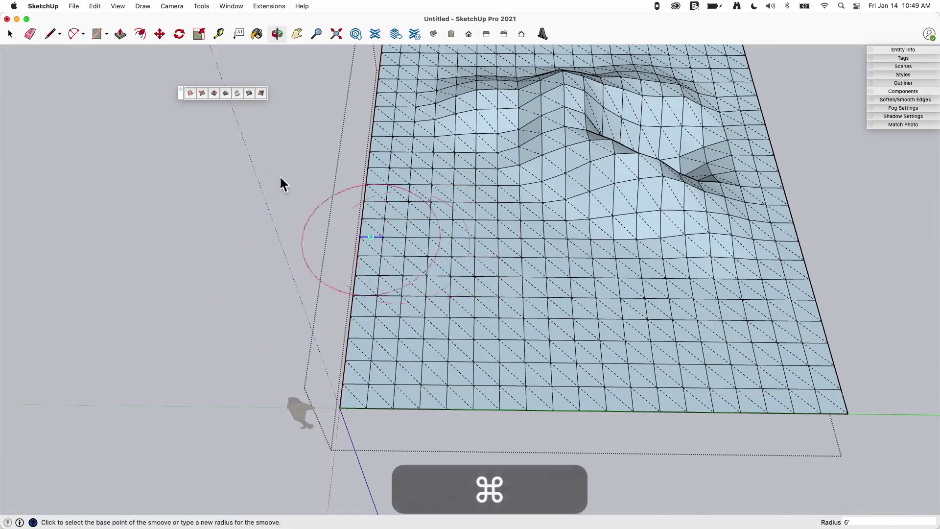
Step: Box-select a rectangular block of faces near the front-left of the terrain
{"action": "middle_click_drag", "start_coordinate": [187, 184], "coordinate": [398, 230]}
{"action": "left_click_drag", "start_coordinate": [398, 230], "coordinate": [536, 354]}
{"action": "middle_click_drag", "start_coordinate": [541, 363], "coordinate": [449, 298]}
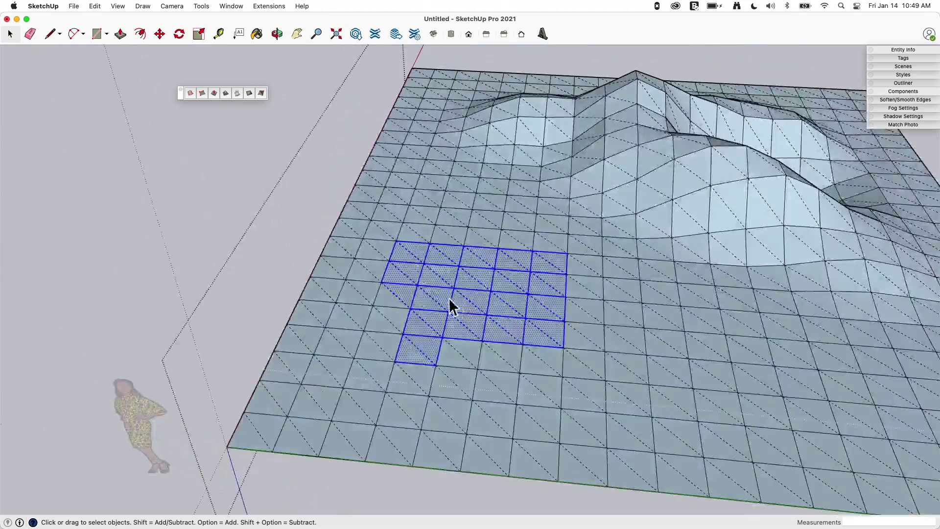
Step: Lift the selected faces with Smoove into a flat-topped plateau and commit it
{"action": "left_click", "coordinate": [214, 94]}
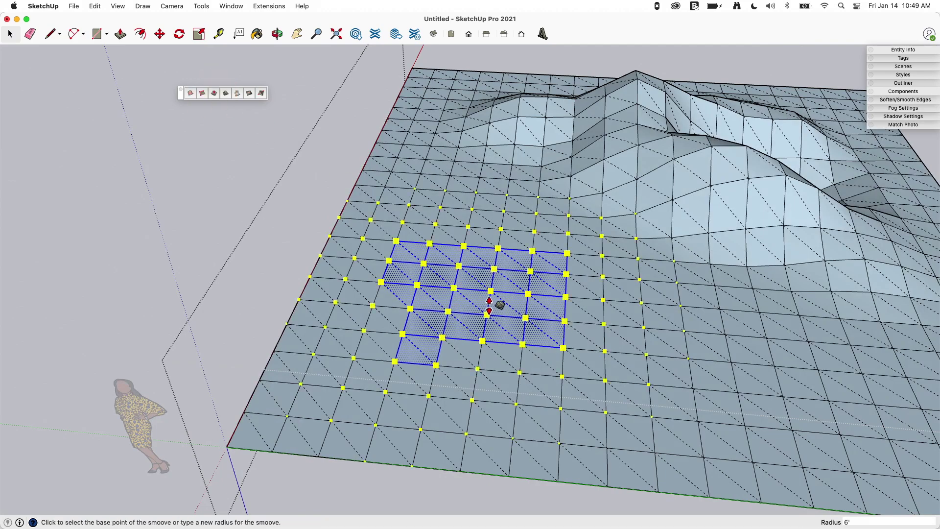
{"action": "left_click", "coordinate": [488, 260]}
{"action": "middle_click_drag", "start_coordinate": [488, 260], "coordinate": [529, 223]}
{"action": "scroll", "coordinate": [528, 223], "scroll_direction": "down", "scroll_amount": 6}
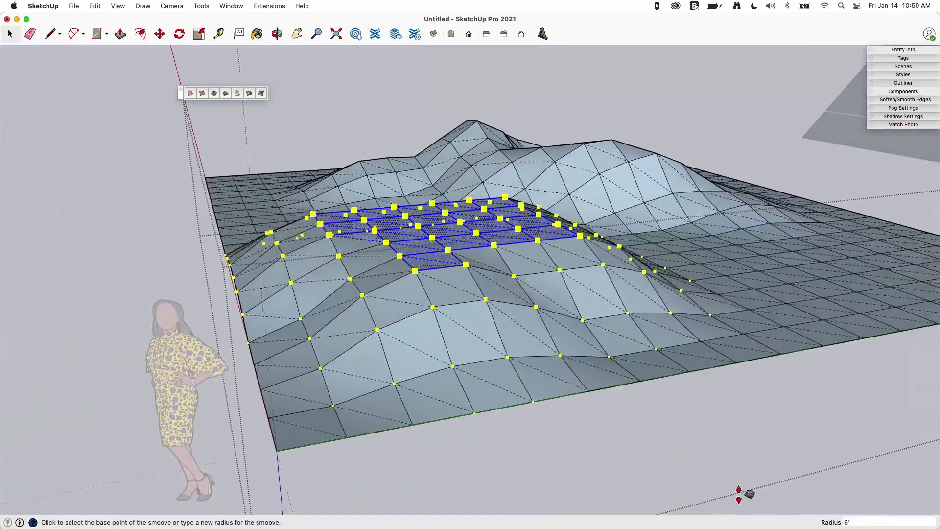
{"action": "middle_click_drag", "start_coordinate": [770, 516], "coordinate": [482, 259]}
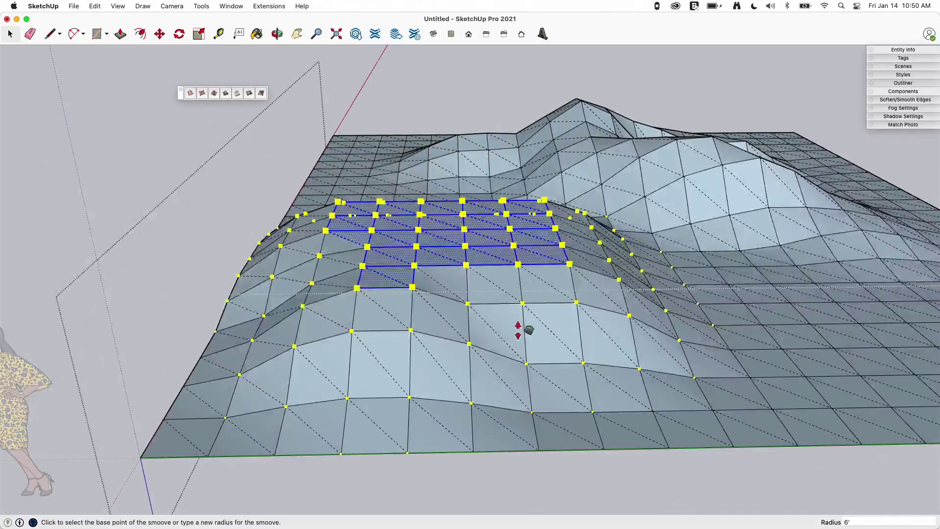
{"action": "middle_click_drag", "start_coordinate": [621, 317], "coordinate": [598, 317]}
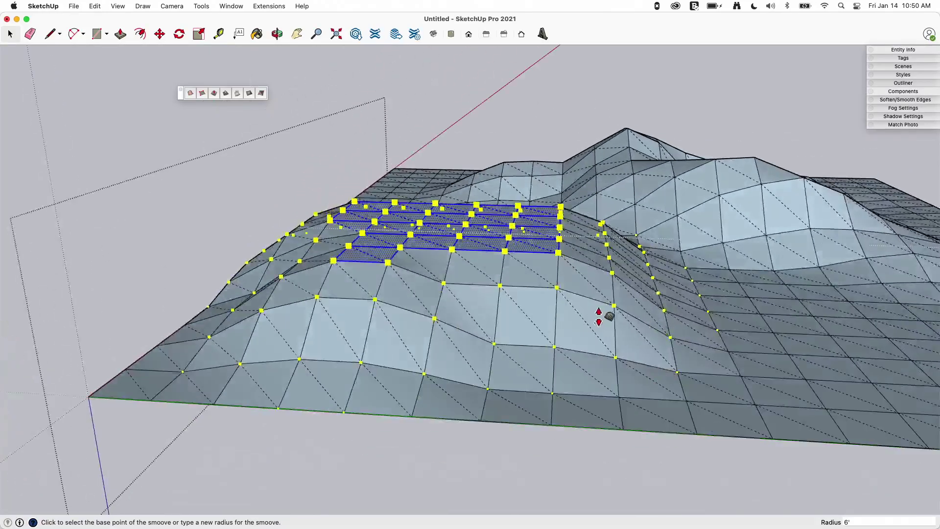
{"action": "middle_click_drag", "start_coordinate": [359, 214], "coordinate": [575, 222]}
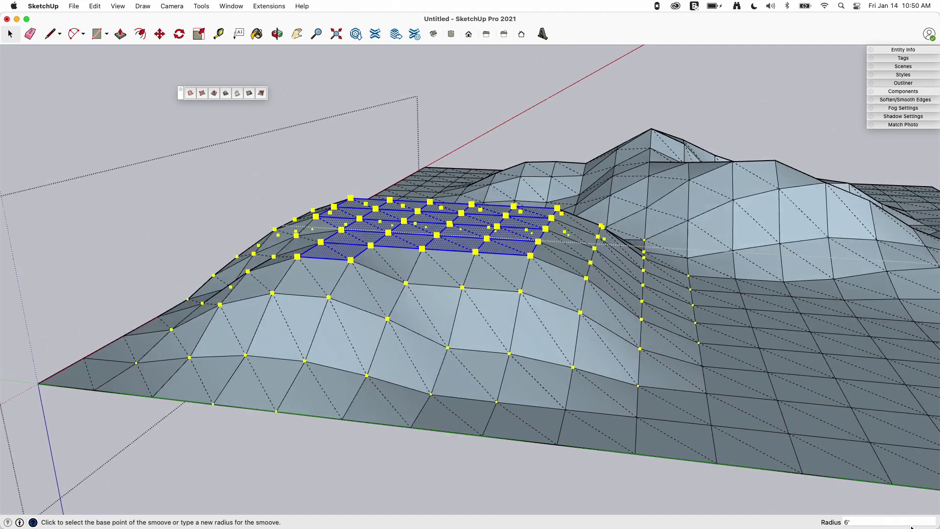
{"action": "middle_click_drag", "start_coordinate": [703, 329], "coordinate": [564, 302]}
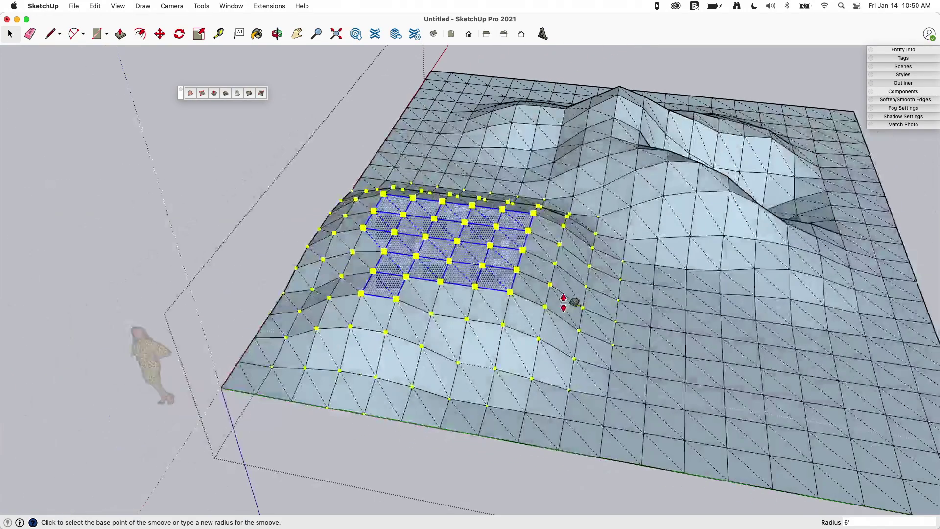
{"action": "left_click", "coordinate": [431, 247]}
{"action": "middle_click_drag", "start_coordinate": [434, 247], "coordinate": [419, 221]}
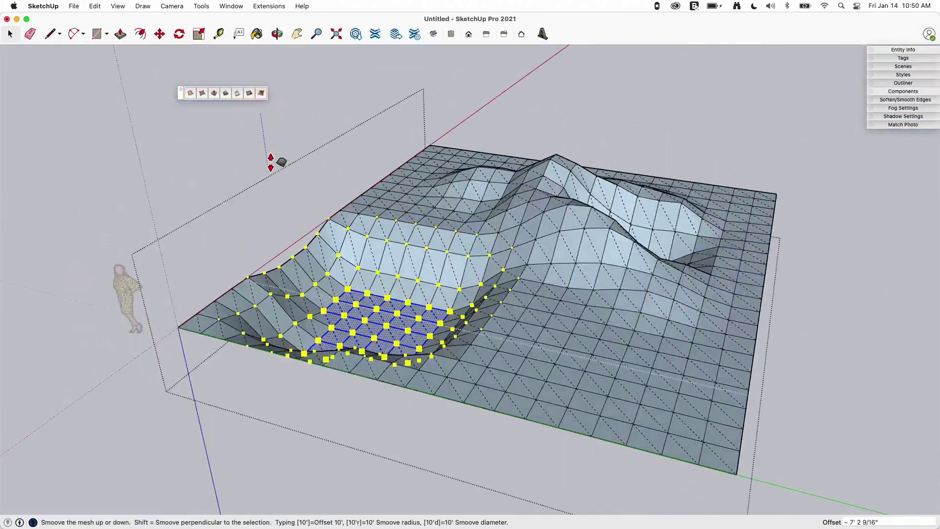
Step: Cancel the extra plateau push and select the whole terrain mesh
{"action": "key", "text": "Escape"}
{"action": "key", "text": "space"}
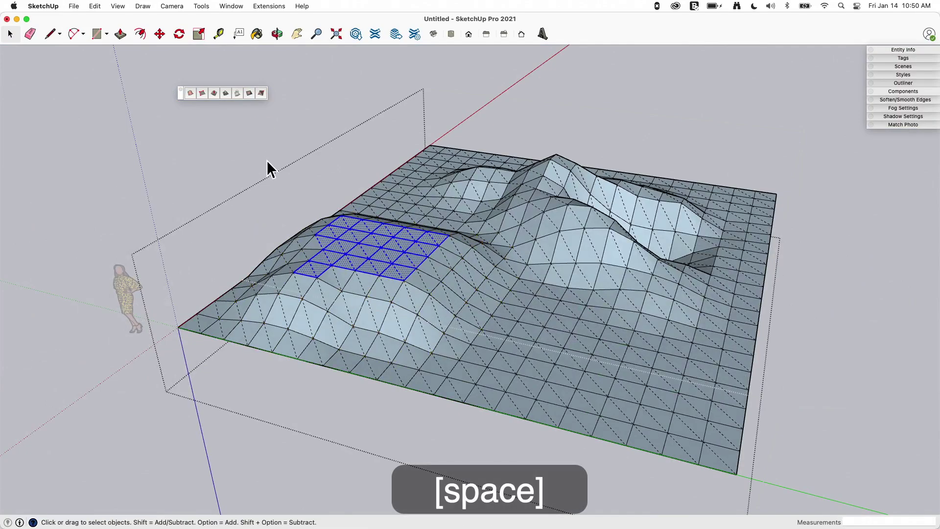
{"action": "left_click", "coordinate": [270, 165]}
{"action": "left_click", "coordinate": [443, 288]}
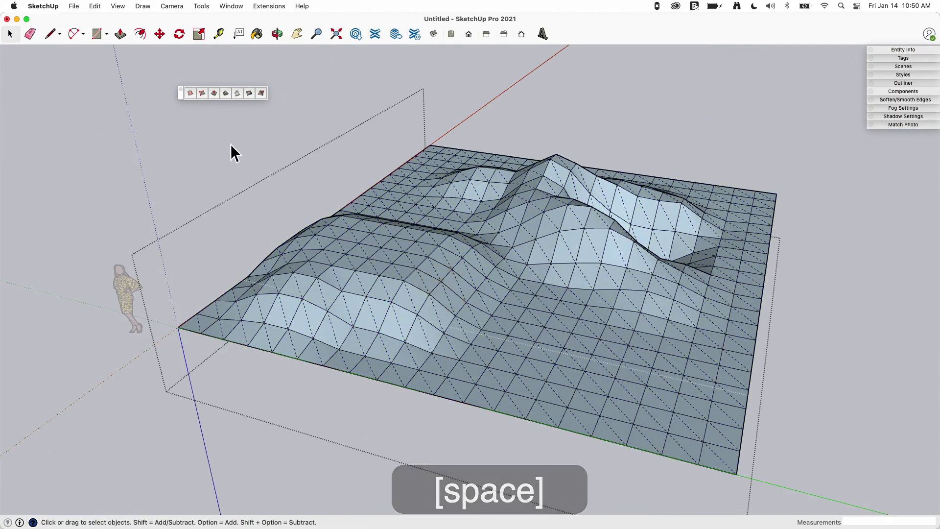
Step: Try a front-right Smoove dip and peak, cancel it, and bring the tilted grid into view
{"action": "left_click", "coordinate": [214, 93]}
{"action": "middle_click_drag", "start_coordinate": [300, 162], "coordinate": [497, 300]}
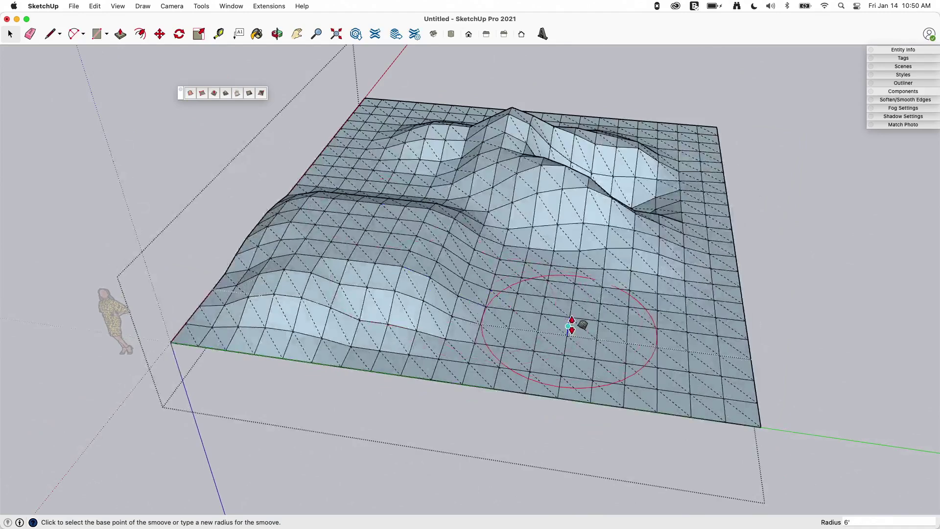
{"action": "left_click_drag", "start_coordinate": [571, 323], "coordinate": [620, 216]}
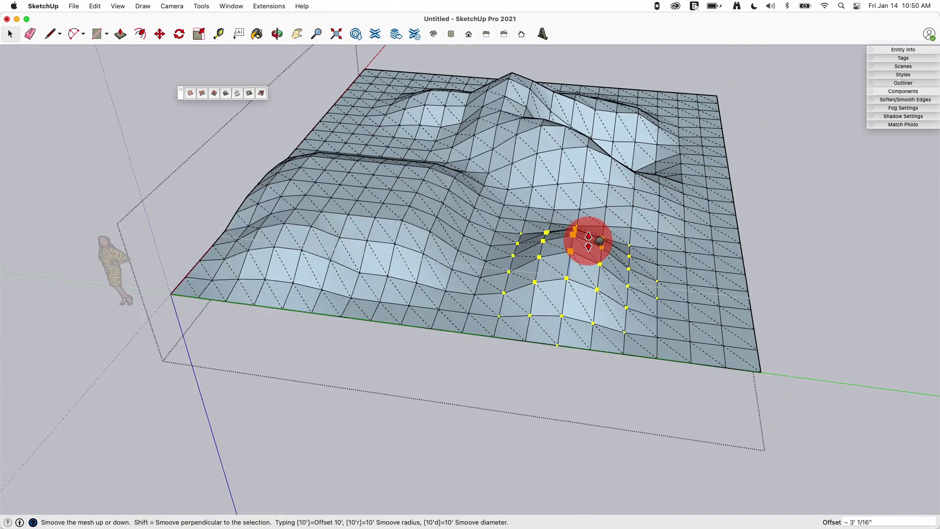
{"action": "middle_click_drag", "start_coordinate": [588, 241], "coordinate": [524, 210]}
{"action": "key", "text": "Escape"}
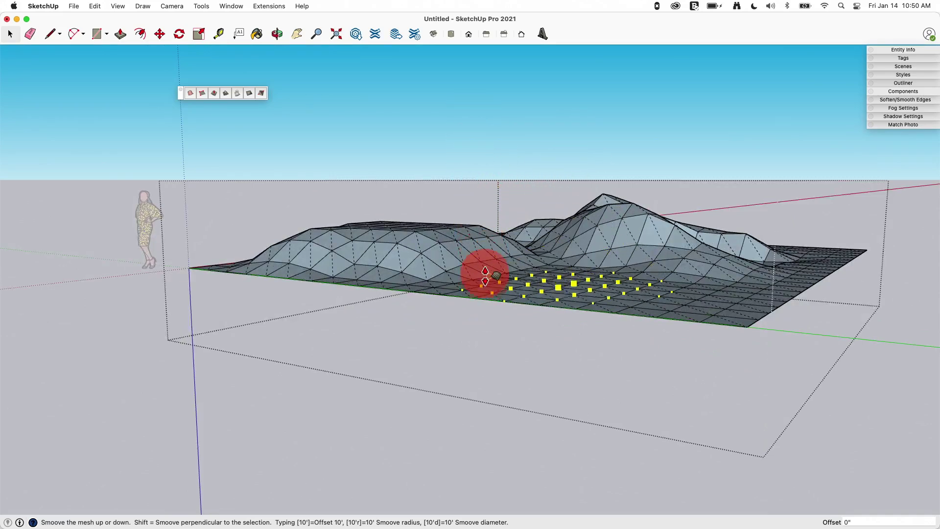
{"action": "left_click_drag", "start_coordinate": [484, 276], "coordinate": [577, 283]}
{"action": "middle_click_drag", "start_coordinate": [576, 283], "coordinate": [573, 333]}
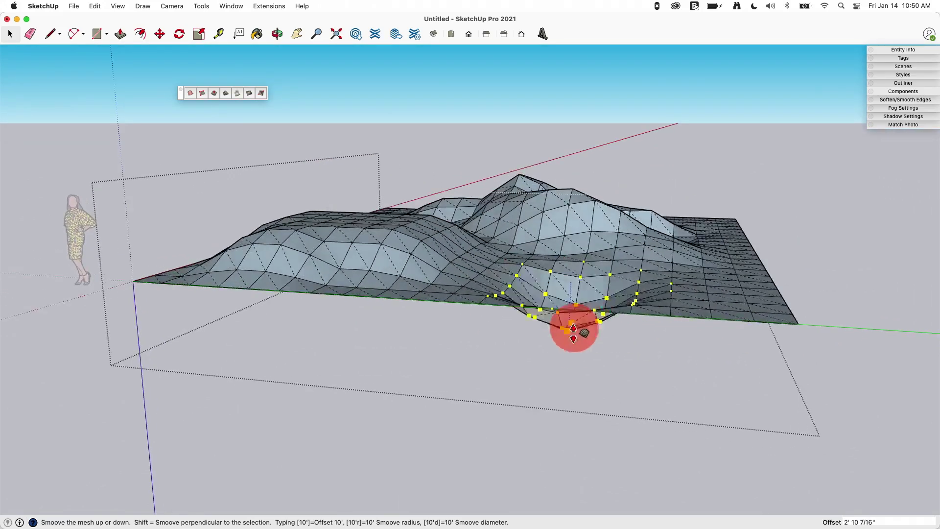
{"action": "left_click_drag", "start_coordinate": [573, 333], "coordinate": [566, 152]}
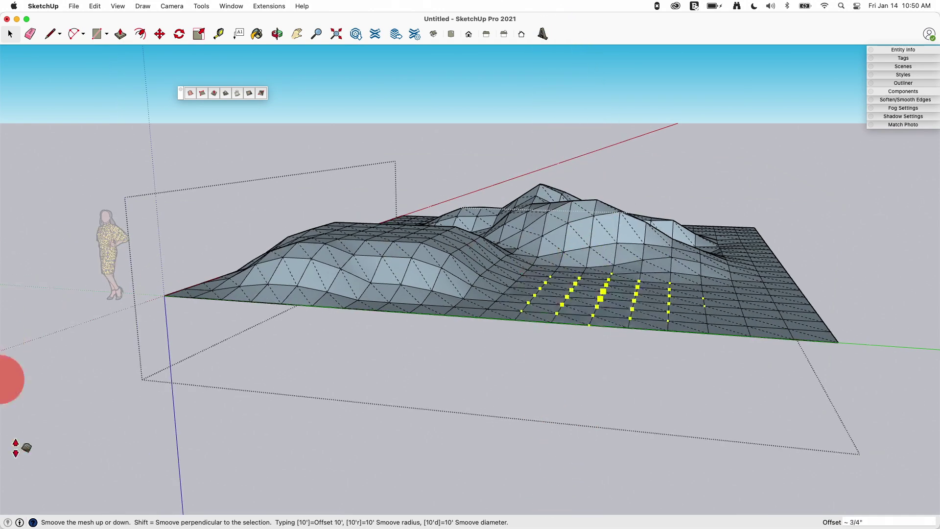
{"action": "left_click_drag", "start_coordinate": [10, 377], "coordinate": [640, 190]}
{"action": "key", "text": "Escape"}
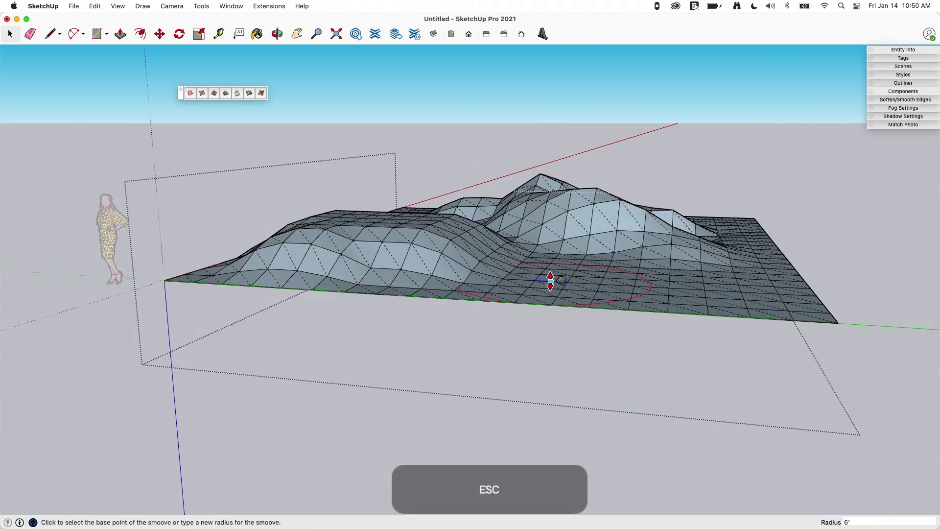
{"action": "middle_click_drag", "start_coordinate": [551, 275], "coordinate": [302, 277]}
{"action": "middle_click_drag", "start_coordinate": [429, 259], "coordinate": [551, 222]}
Step: Enter the tilted grid group and set the Smoove radius to 15'
{"action": "key", "text": "space"}
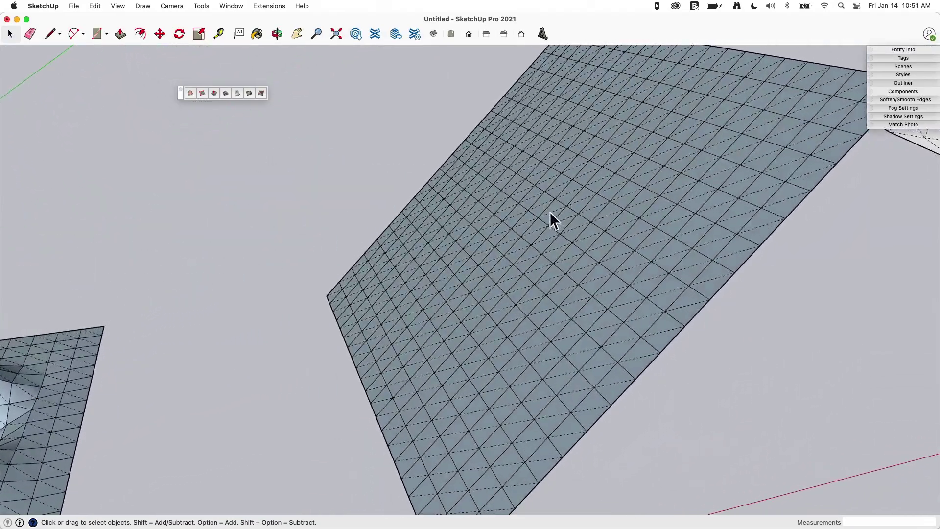
{"action": "double_click", "coordinate": [507, 226]}
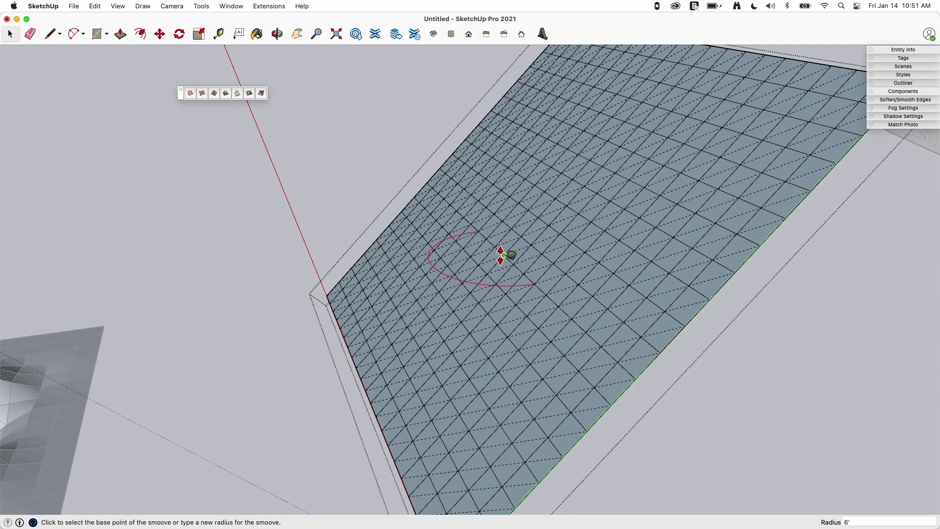
{"action": "type", "text": "5'"}
{"action": "key", "text": "Return"}
Step: Raise a tall hill on the tilted mesh, holding Shift so it bulges perpendicular
{"action": "middle_click_drag", "start_coordinate": [501, 256], "coordinate": [546, 254]}
{"action": "left_click", "coordinate": [544, 253]}
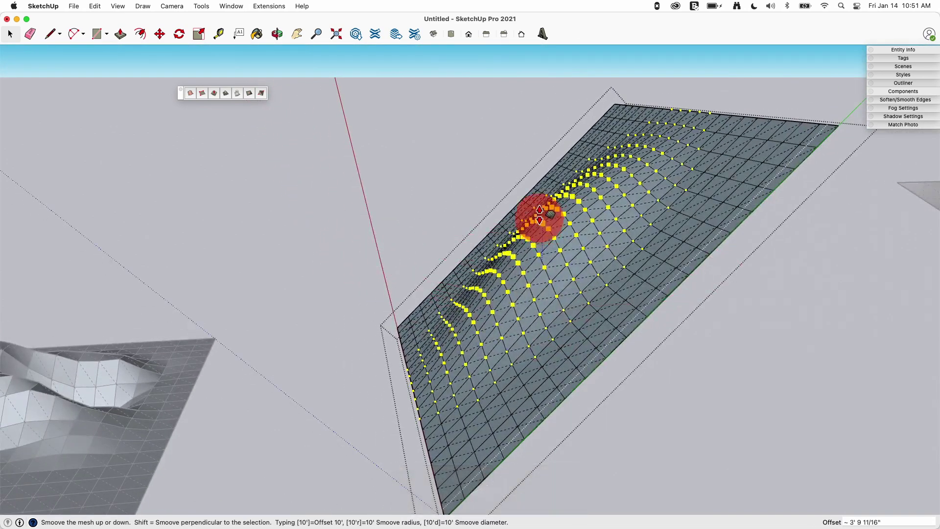
{"action": "middle_click_drag", "start_coordinate": [537, 156], "coordinate": [495, 97]}
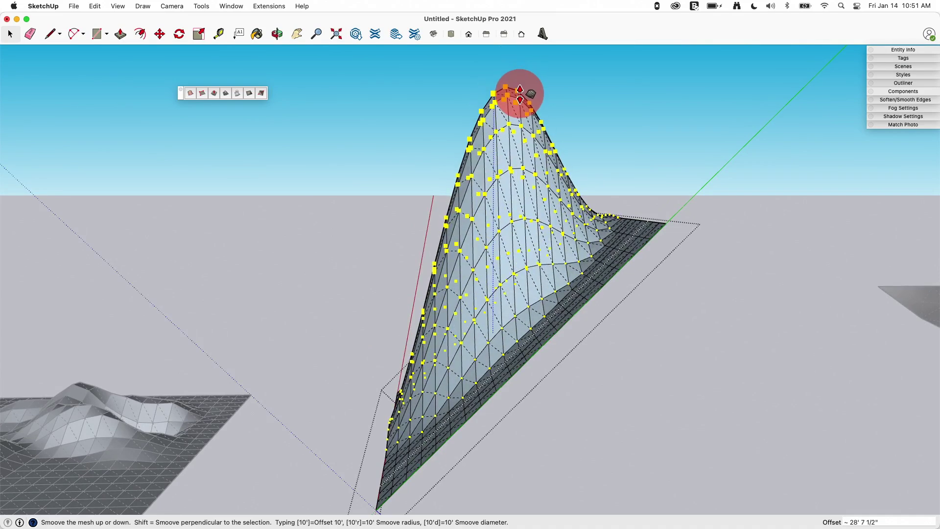
{"action": "key", "text": "shift"}
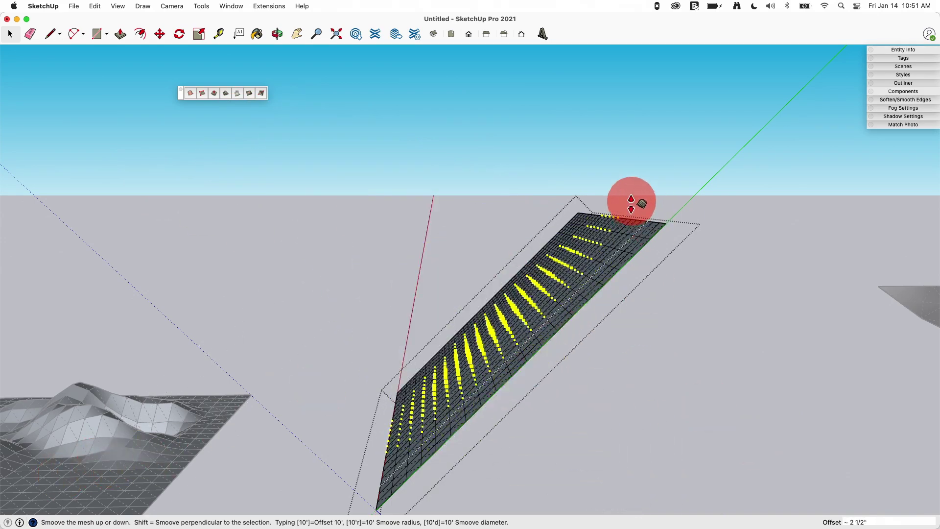
{"action": "left_click_drag", "start_coordinate": [537, 287], "coordinate": [401, 235]}
{"action": "middle_click_drag", "start_coordinate": [721, 314], "coordinate": [518, 235]}
Step: Zoom in on the left terrain and add a first Add Detail point at the ridge peak
{"action": "key", "text": "space"}
{"action": "middle_click_drag", "start_coordinate": [412, 198], "coordinate": [494, 383]}
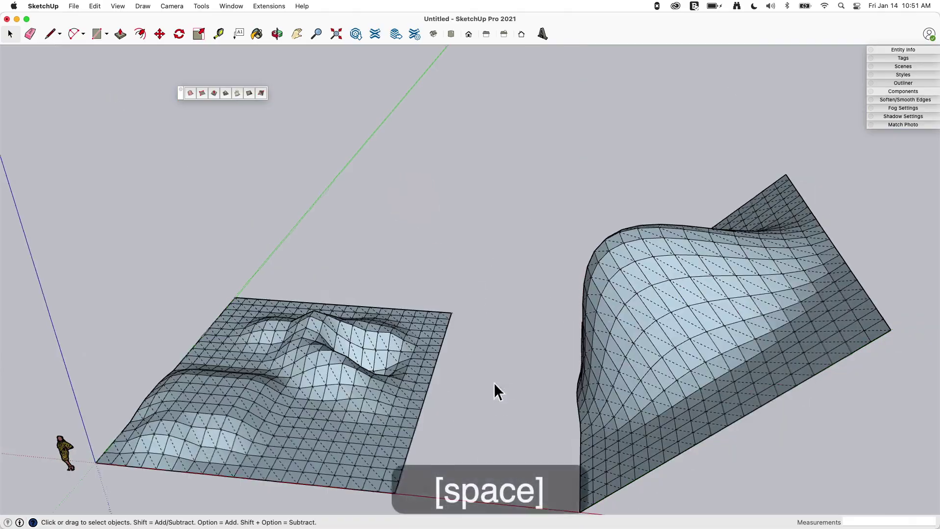
{"action": "scroll", "coordinate": [435, 331], "scroll_direction": "up", "scroll_amount": 5}
{"action": "scroll", "coordinate": [422, 329], "scroll_direction": "up", "scroll_amount": 10}
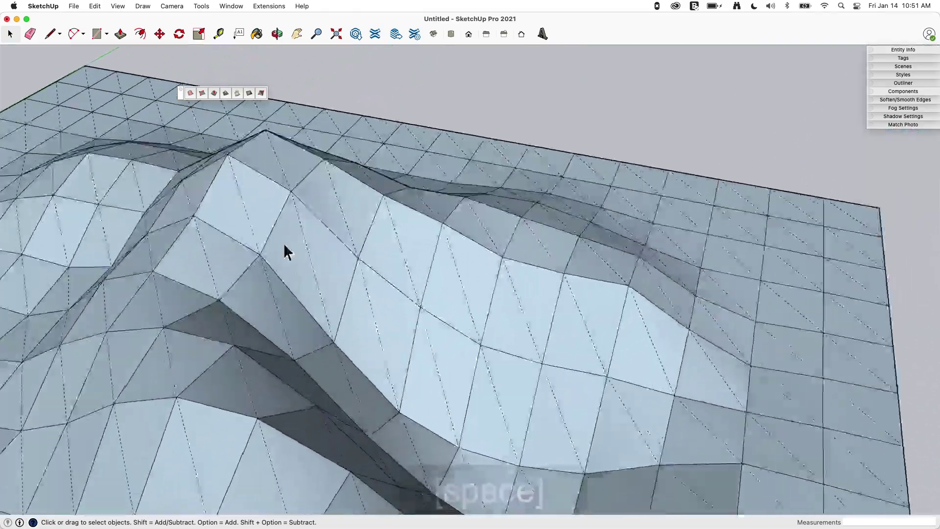
{"action": "middle_click_drag", "start_coordinate": [283, 243], "coordinate": [262, 129]}
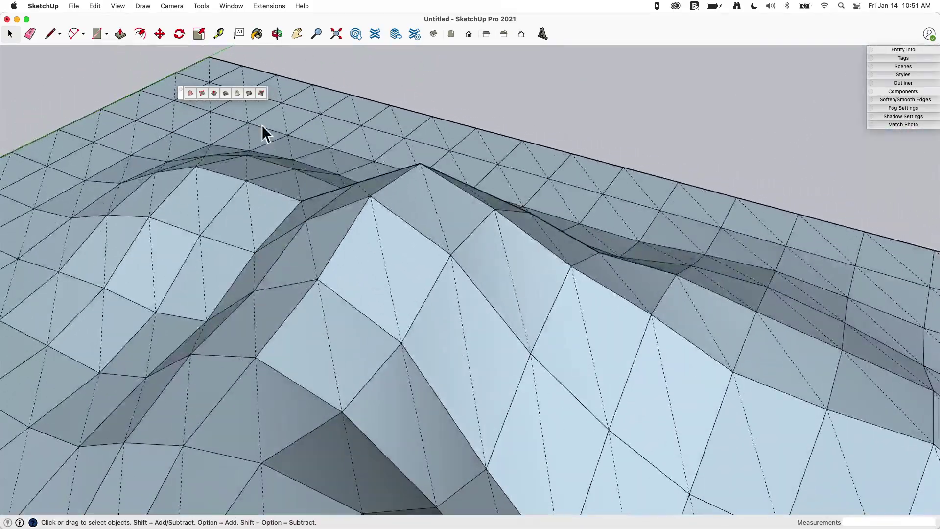
{"action": "left_click", "coordinate": [249, 93]}
{"action": "middle_click_drag", "start_coordinate": [385, 154], "coordinate": [357, 216]}
{"action": "left_click", "coordinate": [378, 175]}
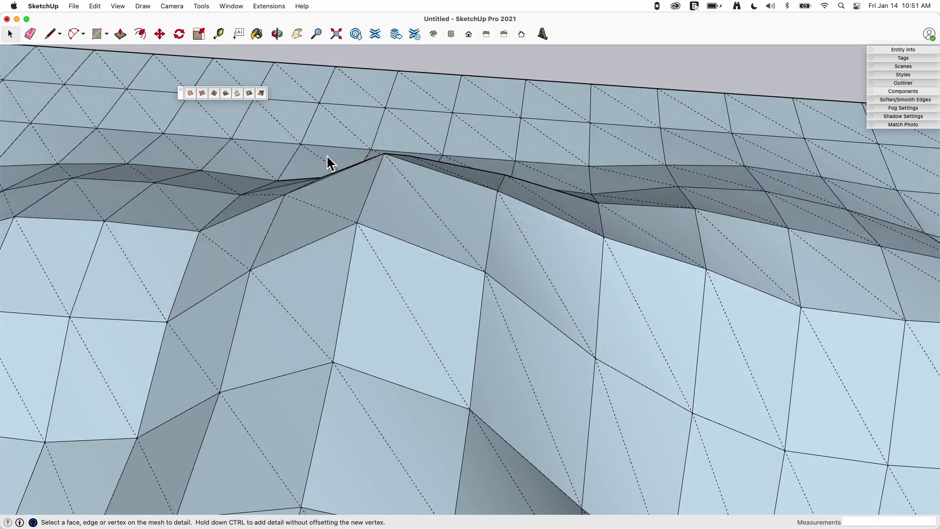
{"action": "key", "text": "space"}
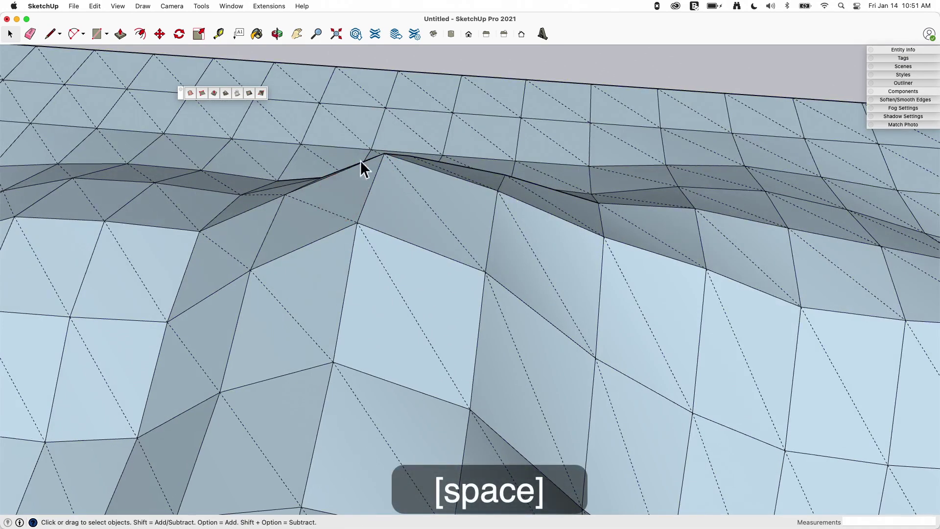
Step: With Add Detail, insert a new ridge vertex and nudge it slightly down
{"action": "middle_click_drag", "start_coordinate": [360, 160], "coordinate": [195, 65]}
{"action": "left_click", "coordinate": [249, 94]}
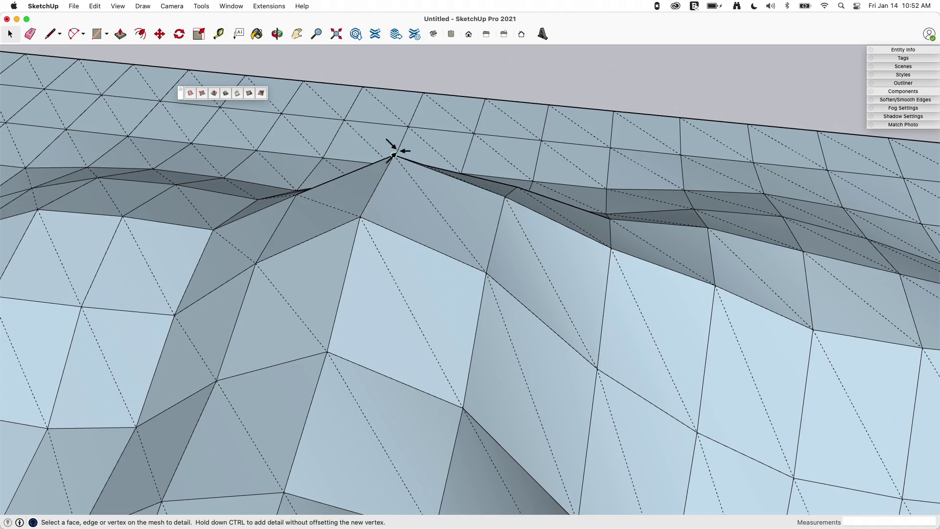
{"action": "middle_click_drag", "start_coordinate": [313, 193], "coordinate": [269, 132]}
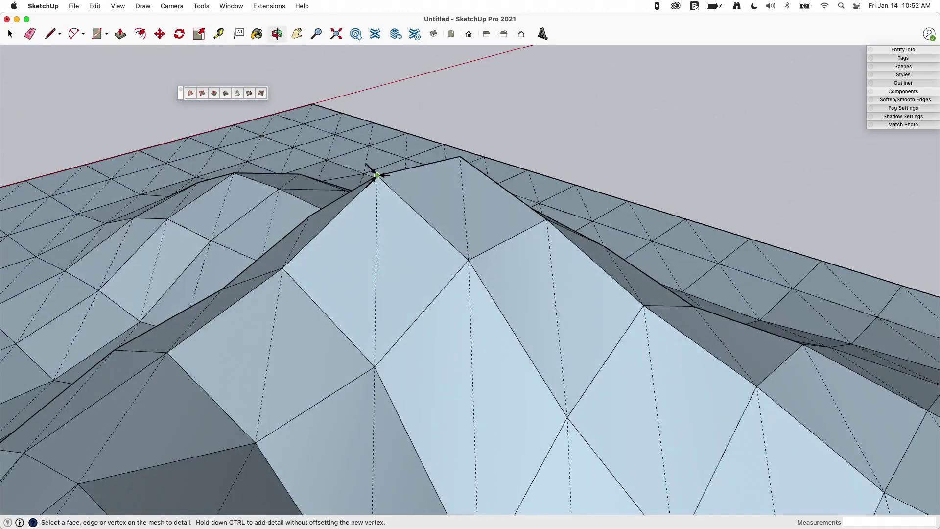
{"action": "mouse_move", "coordinate": [377, 175]}
{"action": "left_mouse_down"}
{"action": "mouse_move", "coordinate": [380, 86]}
{"action": "mouse_move", "coordinate": [397, 254]}
{"action": "mouse_move", "coordinate": [387, 198]}
{"action": "mouse_move", "coordinate": [389, 206]}
{"action": "left_mouse_up"}
{"action": "scroll", "coordinate": [410, 178], "scroll_direction": "up", "scroll_amount": 6}
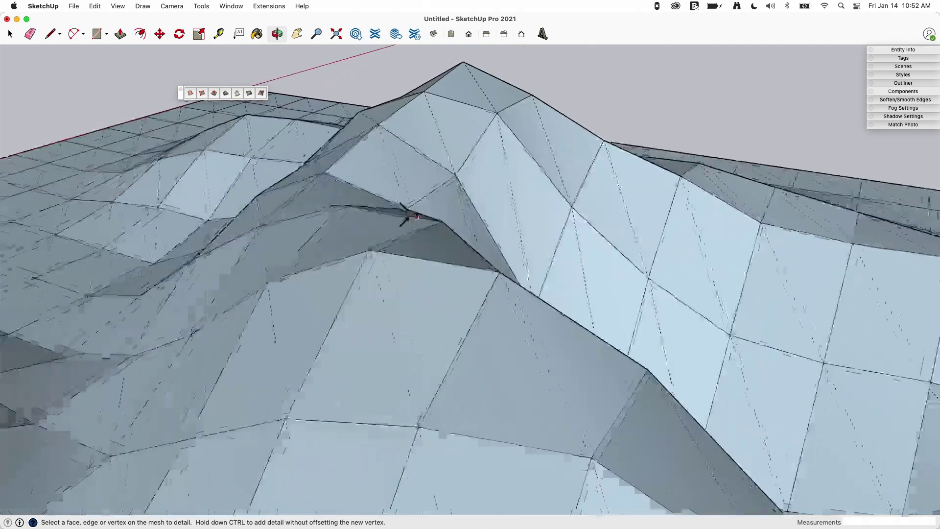
{"action": "scroll", "coordinate": [409, 214], "scroll_direction": "up", "scroll_amount": 5}
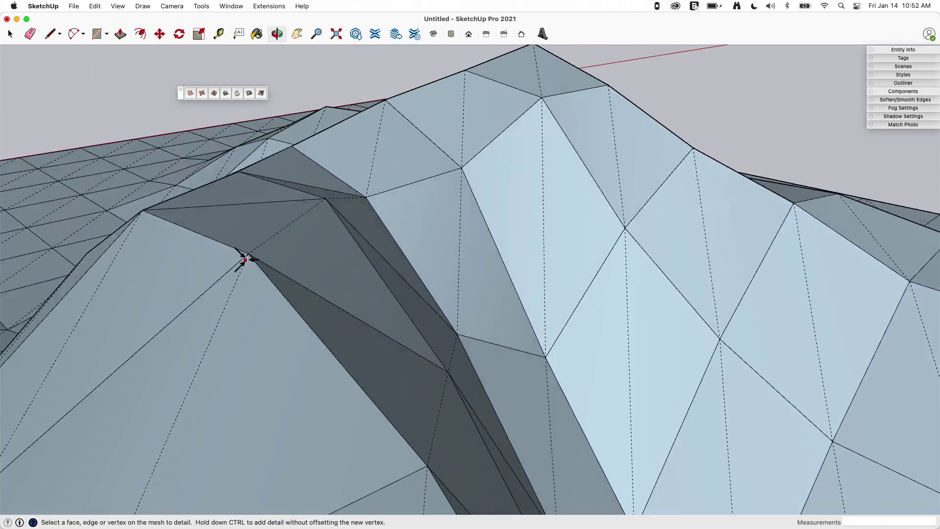
{"action": "left_click_drag", "start_coordinate": [248, 254], "coordinate": [247, 277]}
{"action": "middle_click_drag", "start_coordinate": [247, 277], "coordinate": [277, 192]}
Step: Add more ridge vertices, lowering two and raising two to lift the peak
{"action": "left_click_drag", "start_coordinate": [283, 174], "coordinate": [284, 216]}
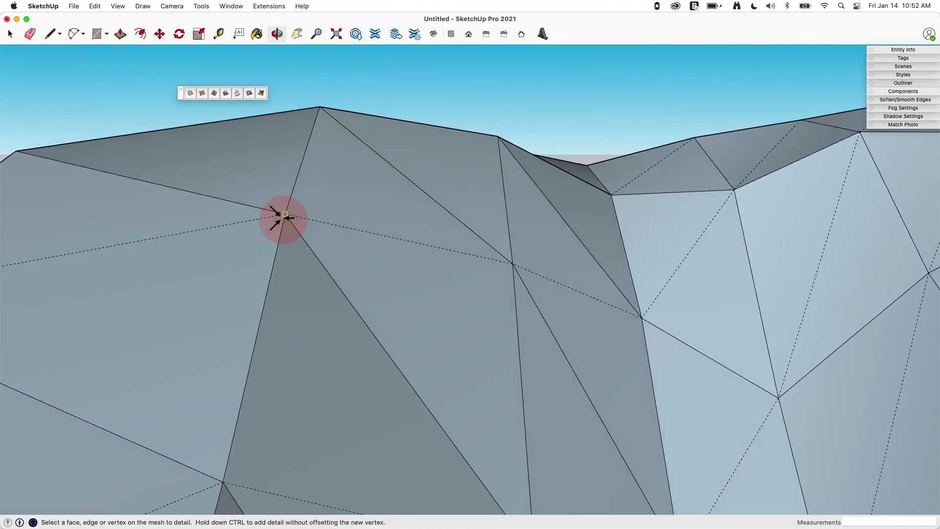
{"action": "middle_click_drag", "start_coordinate": [284, 216], "coordinate": [235, 142]}
{"action": "left_click_drag", "start_coordinate": [216, 143], "coordinate": [241, 197]}
{"action": "mouse_move", "coordinate": [241, 197]}
{"action": "middle_mouse_down"}
{"action": "mouse_move", "coordinate": [310, 157]}
{"action": "mouse_move", "coordinate": [313, 178]}
{"action": "mouse_move", "coordinate": [288, 194]}
{"action": "middle_mouse_up"}
{"action": "left_click_drag", "start_coordinate": [288, 192], "coordinate": [285, 148]}
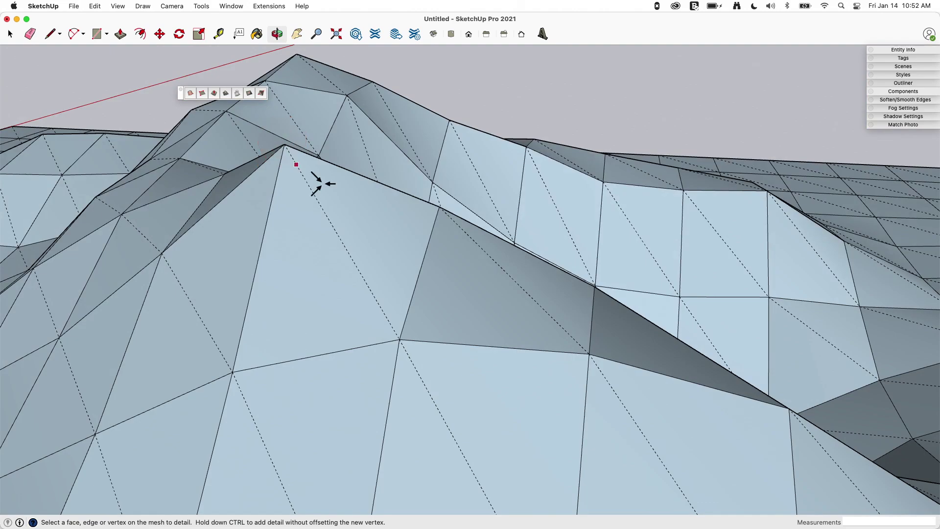
{"action": "left_click_drag", "start_coordinate": [589, 354], "coordinate": [556, 247]}
{"action": "middle_click_drag", "start_coordinate": [556, 248], "coordinate": [356, 240]}
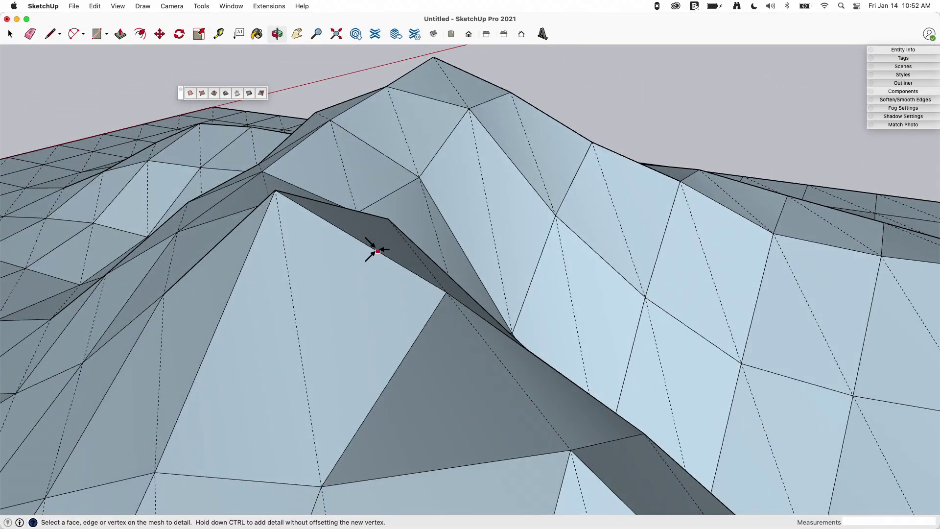
Step: Add an edge vertex and raise it, then push two ridge vertices down onto the lower ridge
{"action": "left_click_drag", "start_coordinate": [377, 251], "coordinate": [378, 273]}
{"action": "middle_click_drag", "start_coordinate": [377, 272], "coordinate": [592, 249]}
{"action": "left_click_drag", "start_coordinate": [615, 172], "coordinate": [611, 192]}
{"action": "left_click_drag", "start_coordinate": [508, 166], "coordinate": [507, 185]}
{"action": "middle_click_drag", "start_coordinate": [565, 206], "coordinate": [649, 246]}
Step: Raise the peak with new vertices on its faces and a hidden diagonal
{"action": "left_click_drag", "start_coordinate": [649, 250], "coordinate": [646, 200]}
{"action": "middle_click_drag", "start_coordinate": [646, 199], "coordinate": [676, 206]}
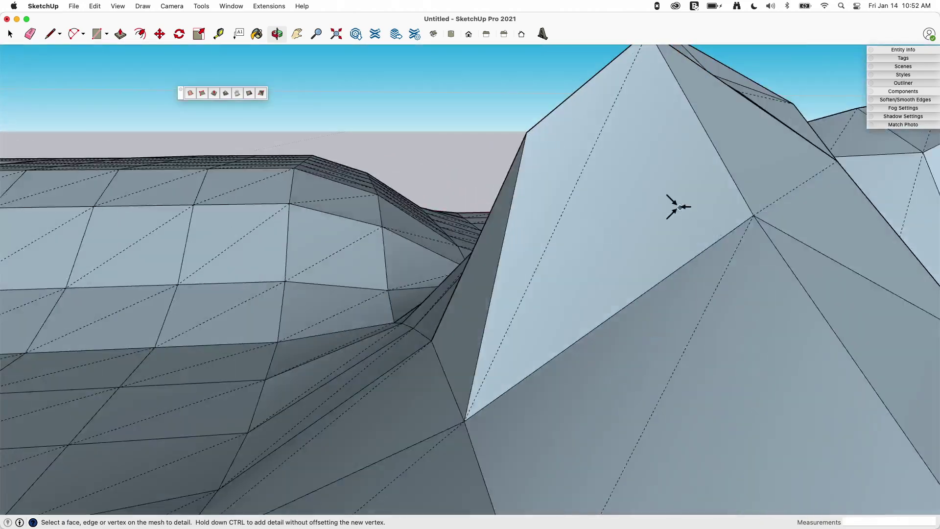
{"action": "left_click_drag", "start_coordinate": [676, 177], "coordinate": [629, 168]}
{"action": "middle_click_drag", "start_coordinate": [629, 168], "coordinate": [625, 84]}
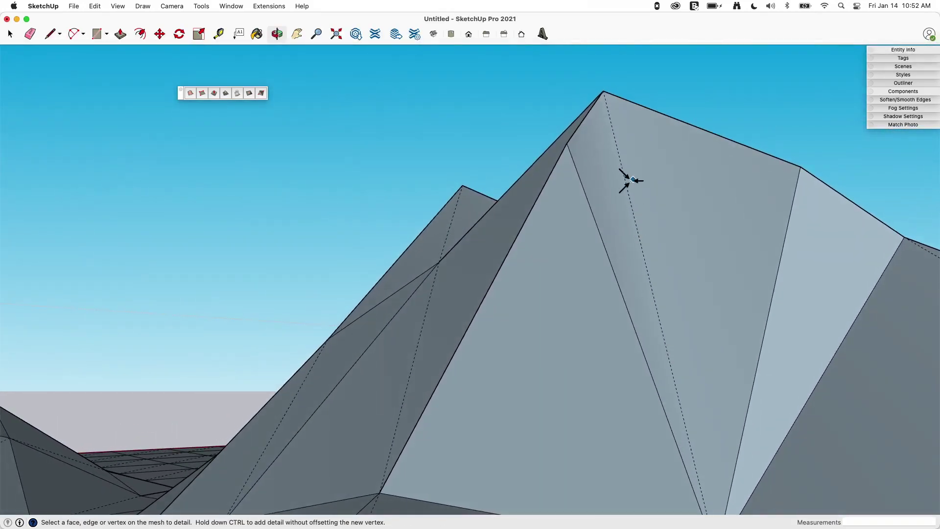
{"action": "left_click_drag", "start_coordinate": [633, 212], "coordinate": [632, 158]}
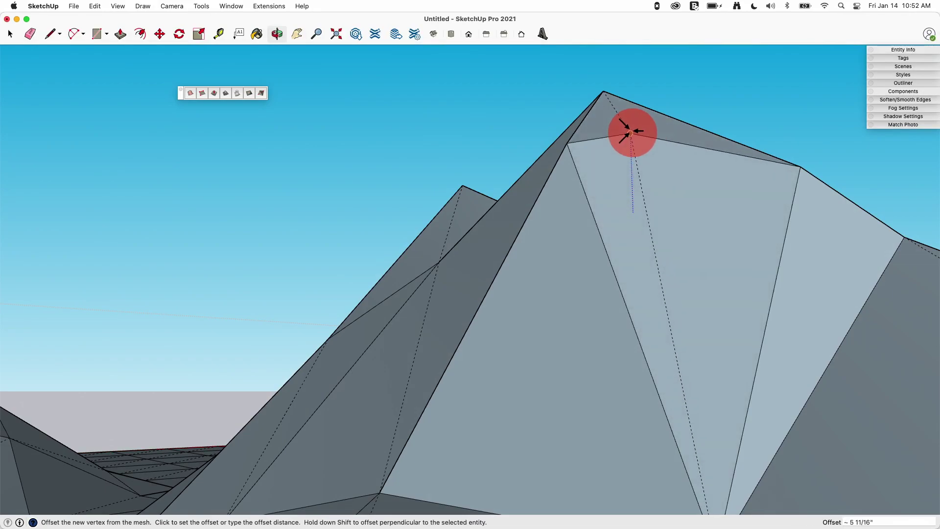
{"action": "left_click", "coordinate": [631, 132]}
{"action": "middle_click_drag", "start_coordinate": [735, 210], "coordinate": [660, 321]}
Step: Add two raised vertices along the ridge edge
{"action": "scroll", "coordinate": [637, 201], "scroll_direction": "down", "scroll_amount": 5}
{"action": "scroll", "coordinate": [519, 147], "scroll_direction": "up", "scroll_amount": 6}
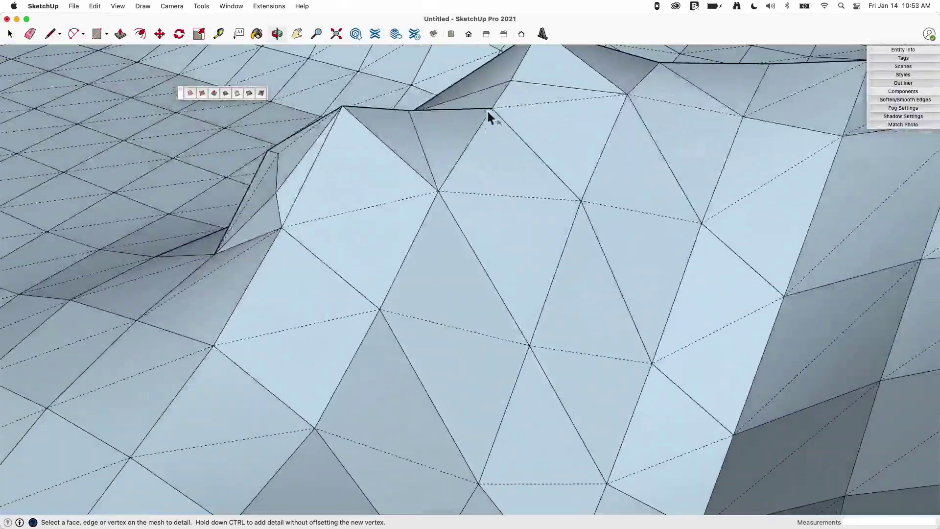
{"action": "left_click", "coordinate": [491, 108]}
{"action": "left_click", "coordinate": [493, 106]}
{"action": "middle_click_drag", "start_coordinate": [493, 106], "coordinate": [546, 132]}
{"action": "left_click", "coordinate": [546, 134]}
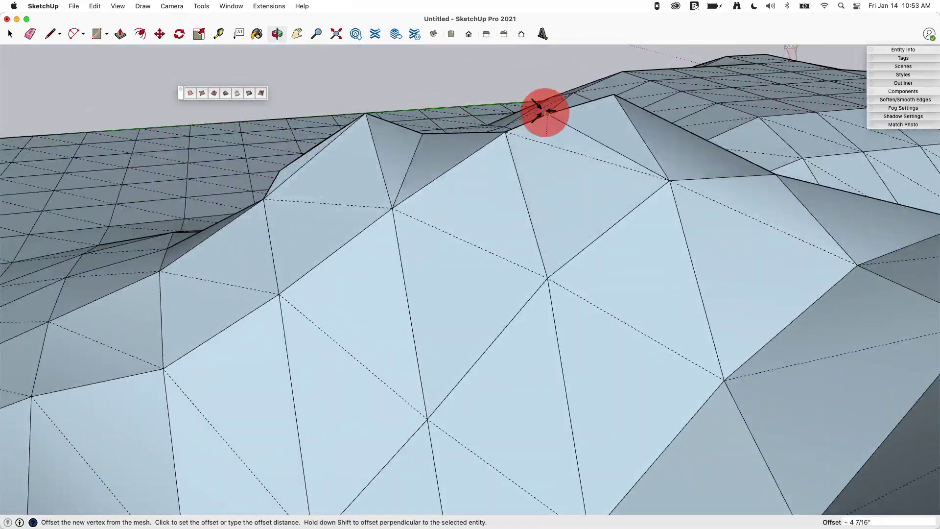
{"action": "left_click", "coordinate": [543, 110]}
Step: Orbit around the whole terrain and offset a new vertex on the peak's face
{"action": "middle_click_drag", "start_coordinate": [653, 199], "coordinate": [888, 226]}
{"action": "scroll", "coordinate": [450, 210], "scroll_direction": "down", "scroll_amount": 10}
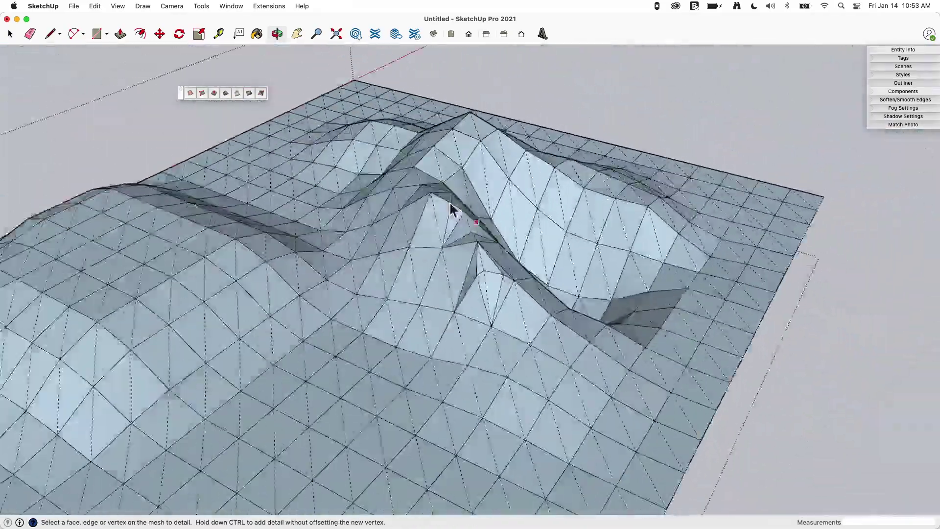
{"action": "middle_click_drag", "start_coordinate": [450, 210], "coordinate": [528, 274]}
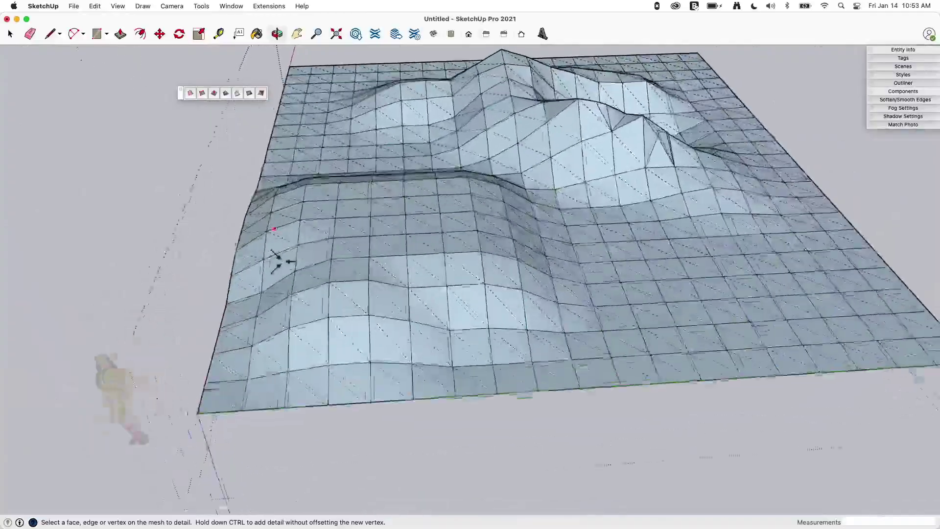
{"action": "scroll", "coordinate": [273, 258], "scroll_direction": "up", "scroll_amount": 8}
{"action": "middle_click_drag", "start_coordinate": [308, 143], "coordinate": [451, 160]}
{"action": "scroll", "coordinate": [438, 184], "scroll_direction": "down", "scroll_amount": 5}
{"action": "scroll", "coordinate": [508, 237], "scroll_direction": "up", "scroll_amount": 2}
{"action": "scroll", "coordinate": [602, 297], "scroll_direction": "up", "scroll_amount": 4}
{"action": "scroll", "coordinate": [600, 292], "scroll_direction": "up", "scroll_amount": 3}
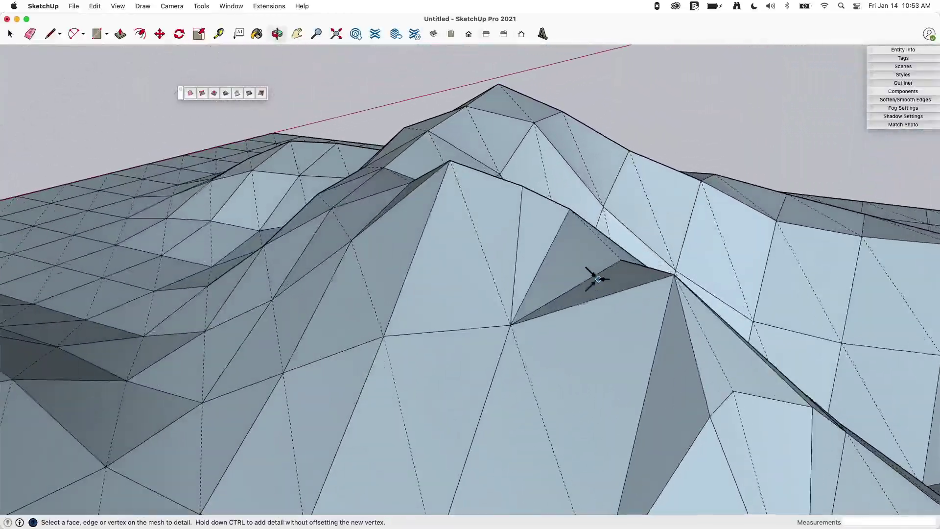
{"action": "left_click", "coordinate": [585, 280]}
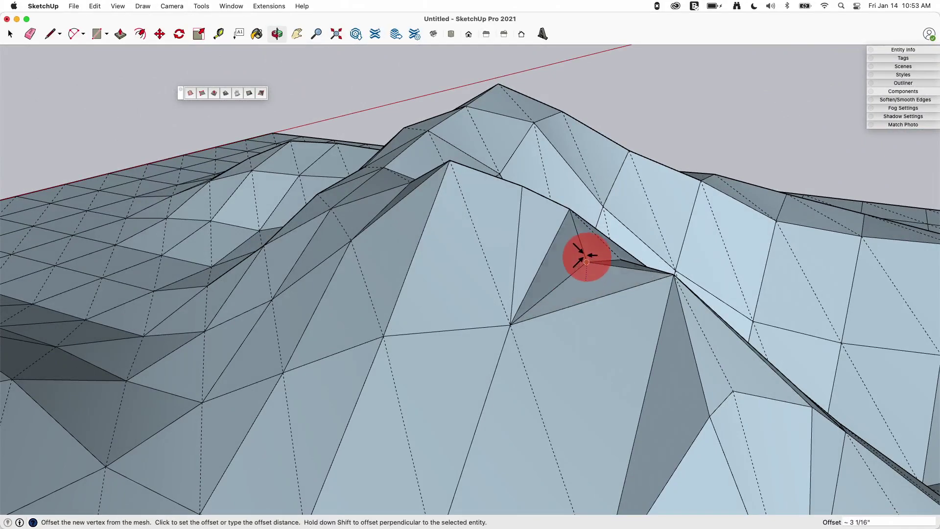
{"action": "left_click", "coordinate": [588, 248]}
{"action": "middle_click_drag", "start_coordinate": [588, 247], "coordinate": [571, 269]}
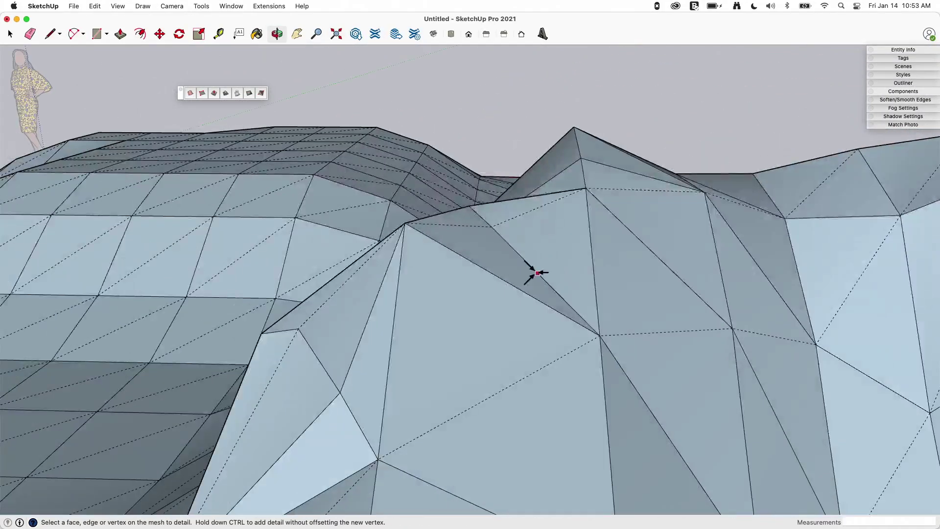
Step: Offset several more vertices on the peak edges, raising one and locking a lowered one
{"action": "left_click", "coordinate": [538, 272]}
{"action": "left_click", "coordinate": [528, 241]}
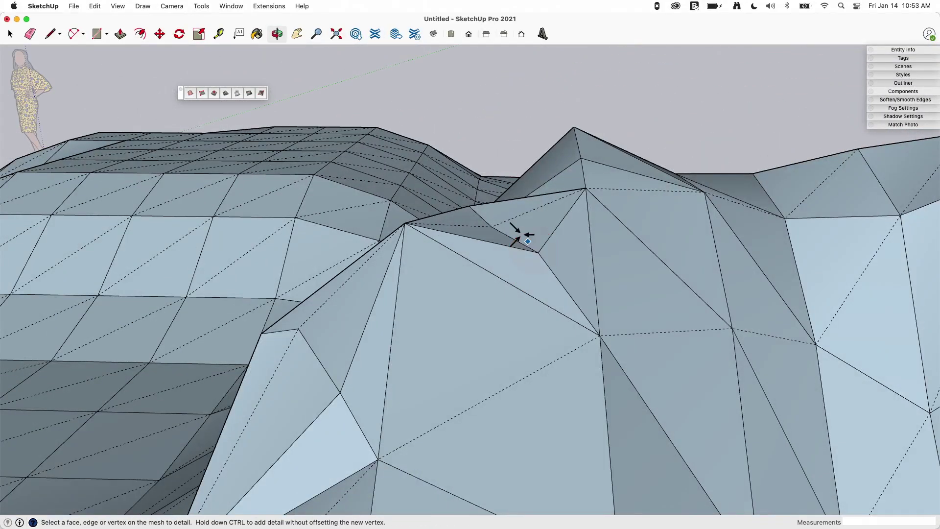
{"action": "left_click", "coordinate": [493, 216]}
{"action": "left_click", "coordinate": [495, 200]}
{"action": "middle_click_drag", "start_coordinate": [495, 199], "coordinate": [618, 344]}
{"action": "left_click", "coordinate": [381, 235]}
{"action": "left_click", "coordinate": [380, 210]}
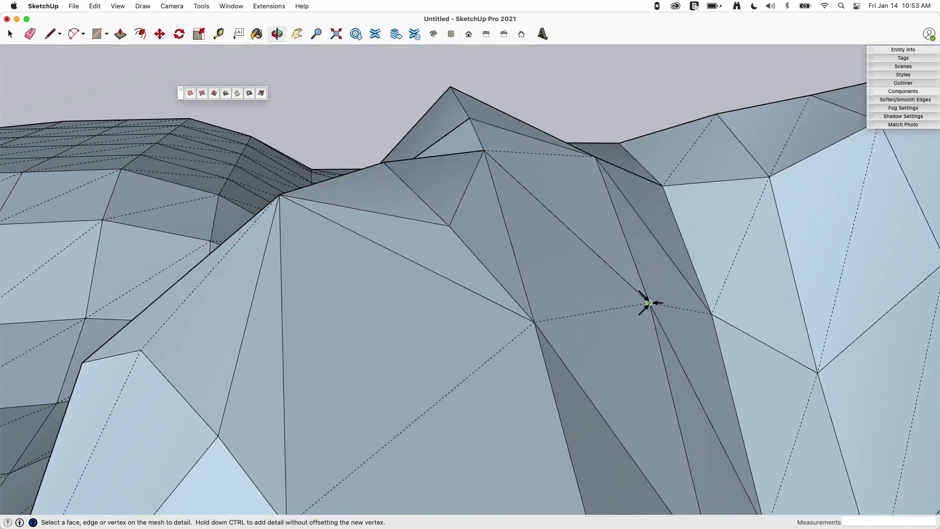
{"action": "left_click", "coordinate": [649, 352]}
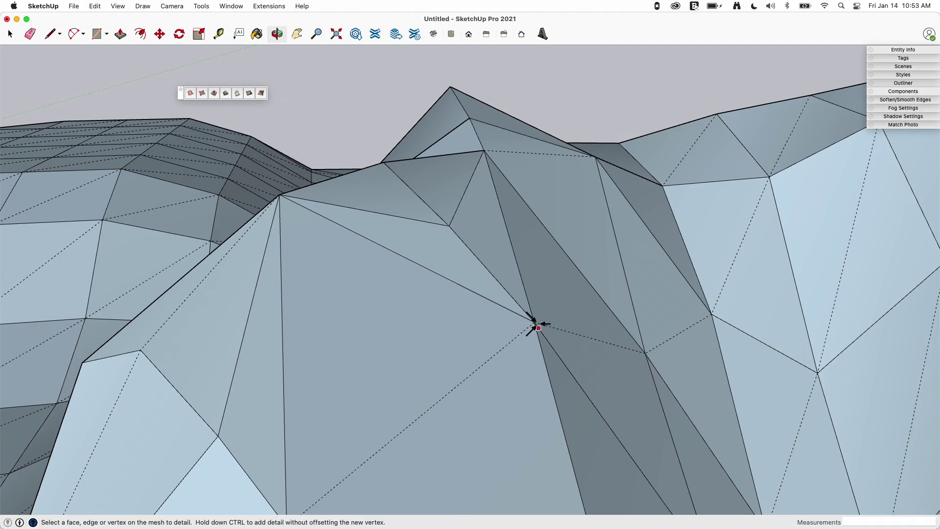
Step: Add a vertex on the slope and lower it to finish the faceted notch
{"action": "left_click", "coordinate": [536, 323]}
{"action": "left_click", "coordinate": [533, 365]}
{"action": "middle_click_drag", "start_coordinate": [534, 366], "coordinate": [804, 178]}
{"action": "scroll", "coordinate": [758, 275], "scroll_direction": "down", "scroll_amount": 10}
{"action": "scroll", "coordinate": [739, 207], "scroll_direction": "down", "scroll_amount": 3}
{"action": "scroll", "coordinate": [741, 209], "scroll_direction": "up", "scroll_amount": 1}
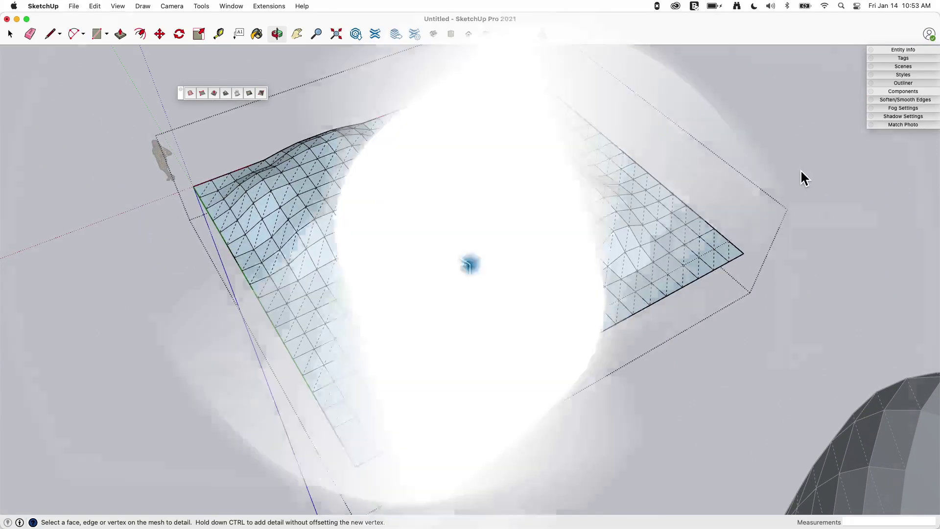